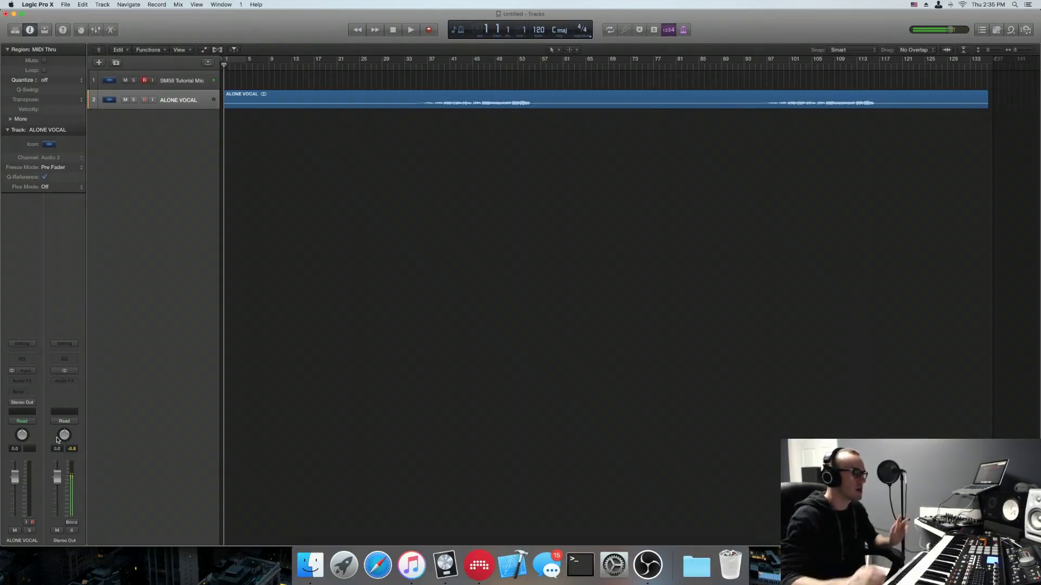
Step: Look over the ALONE VOCAL region and the folder of stem files
scroll(255, 156, "right", 1)
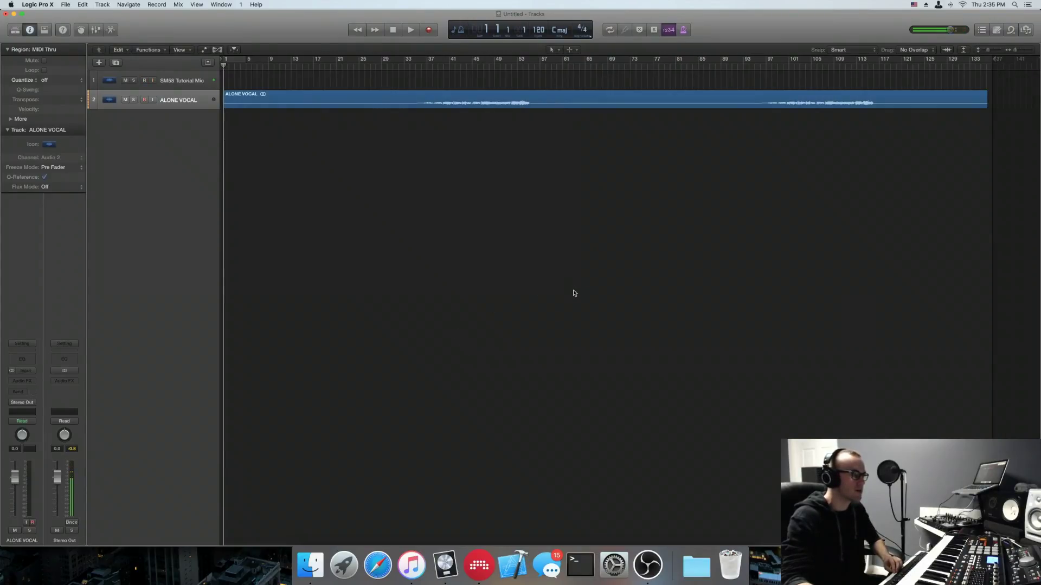
left_click(255, 104)
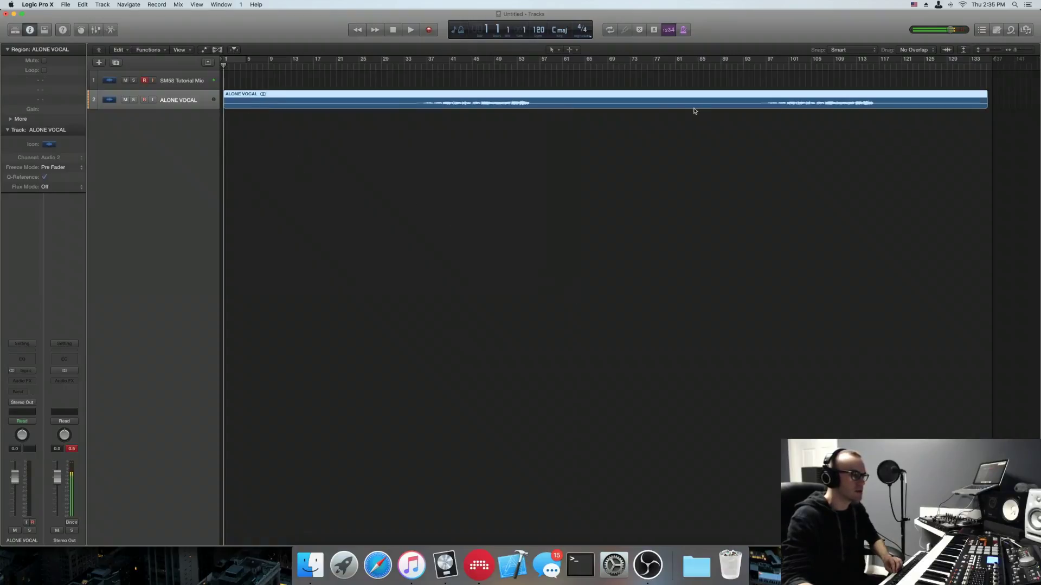
left_click(669, 247)
left_click(310, 564)
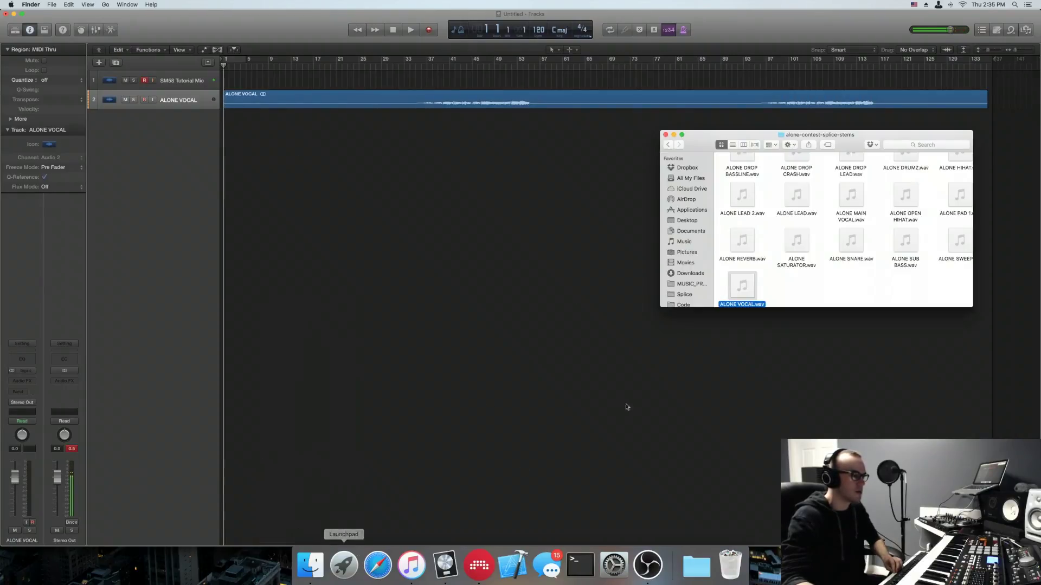
left_click(533, 213)
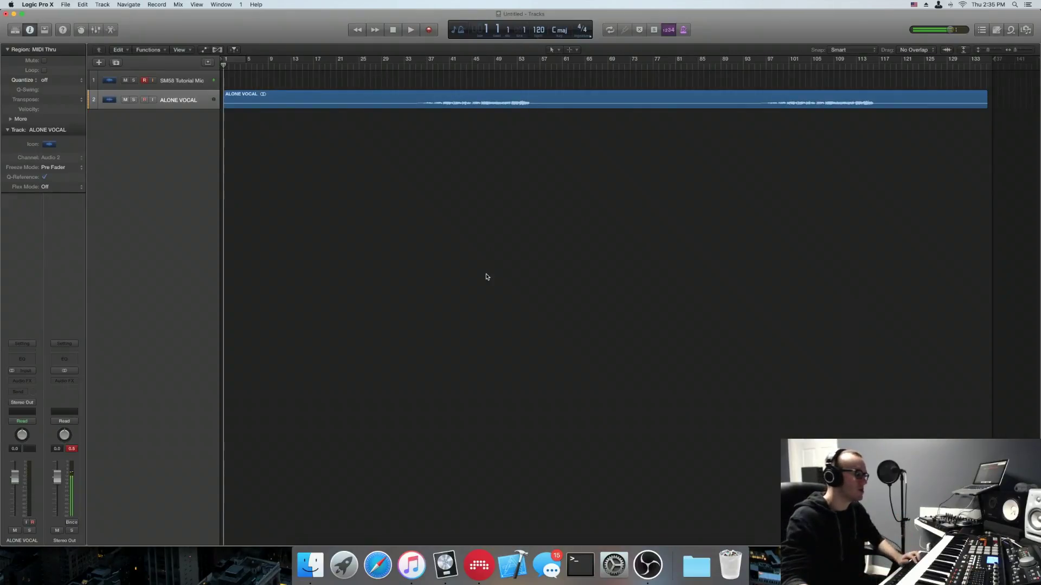
Step: Reset the master output peak reading and set the project tempo to 142
left_click(76, 450)
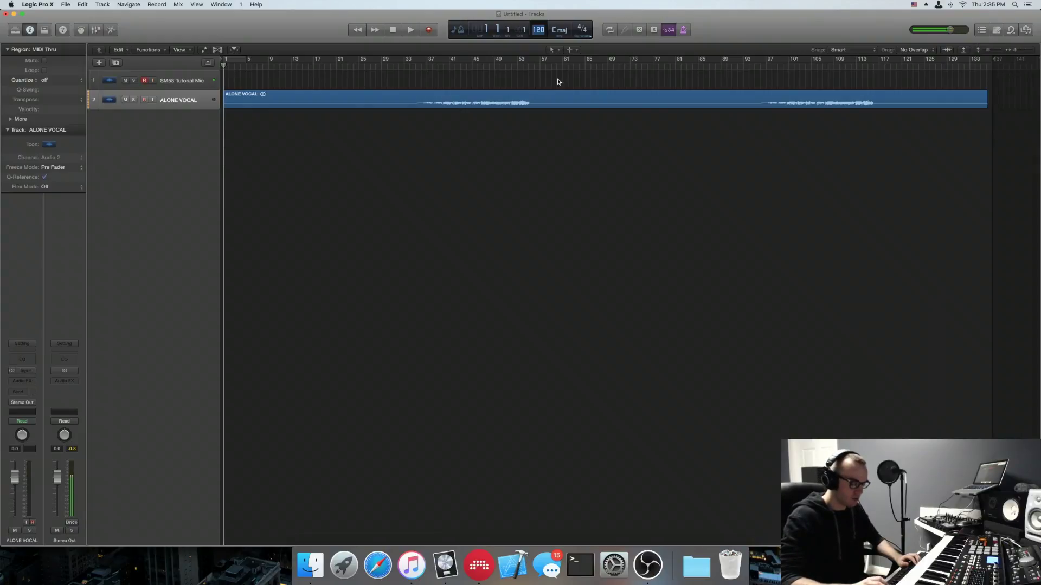
type("142")
key("Return")
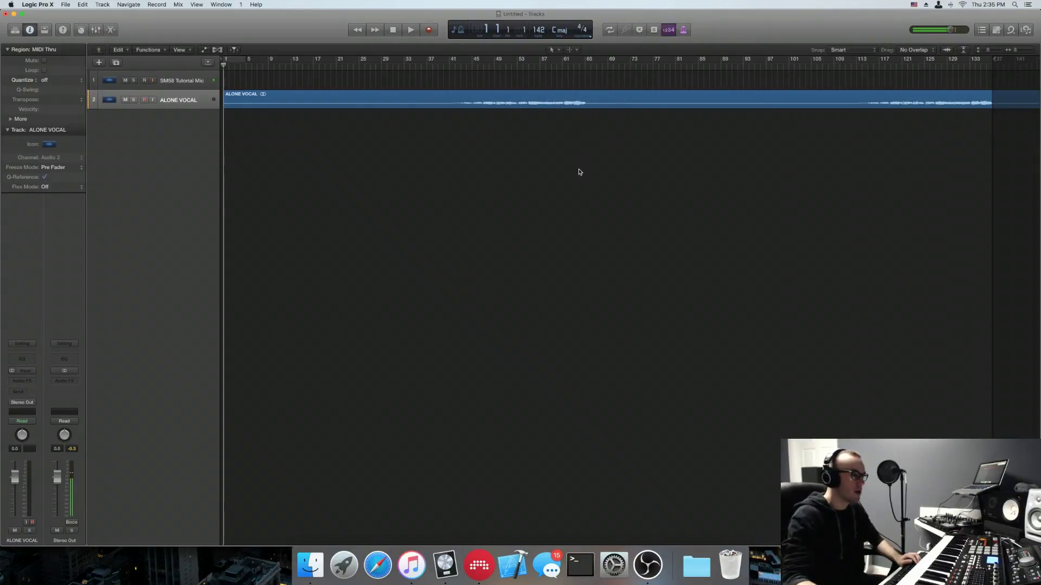
Step: Split the ALONE VOCAL region every eight bars at bars 17, 25, 33, 41, 49, 57, 65 and 73
left_click(268, 96)
left_click(250, 103)
left_click(317, 95, "super")
left_click_drag(310, 95, 622, 106)
left_click(346, 98)
left_click(450, 99)
left_click(536, 101)
left_click(621, 105)
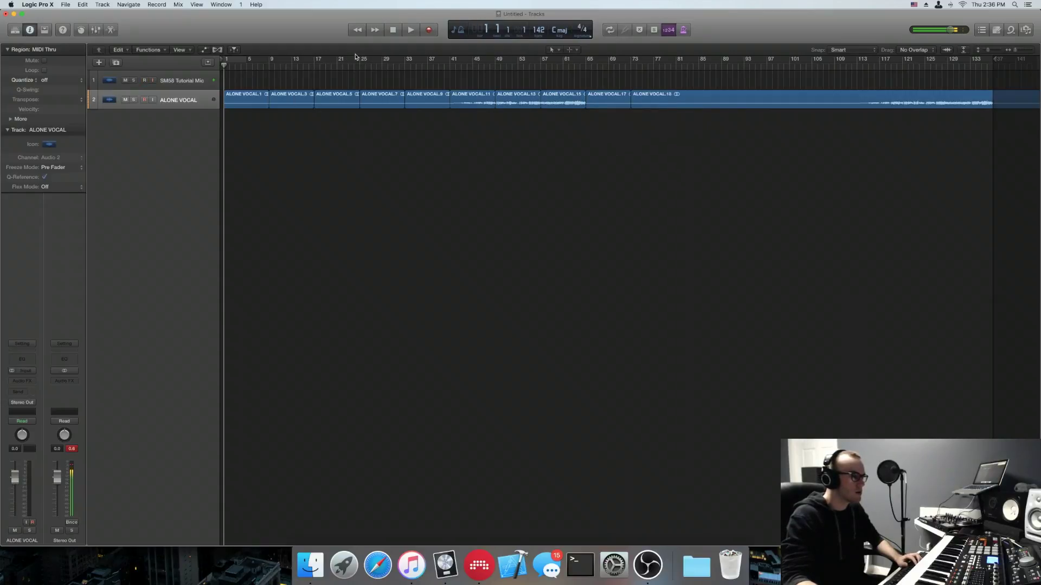
Step: Delete the last two and first five vocal pieces, keeping .11, .13 and .15
left_click_drag(847, 147, 613, 106)
key("Delete")
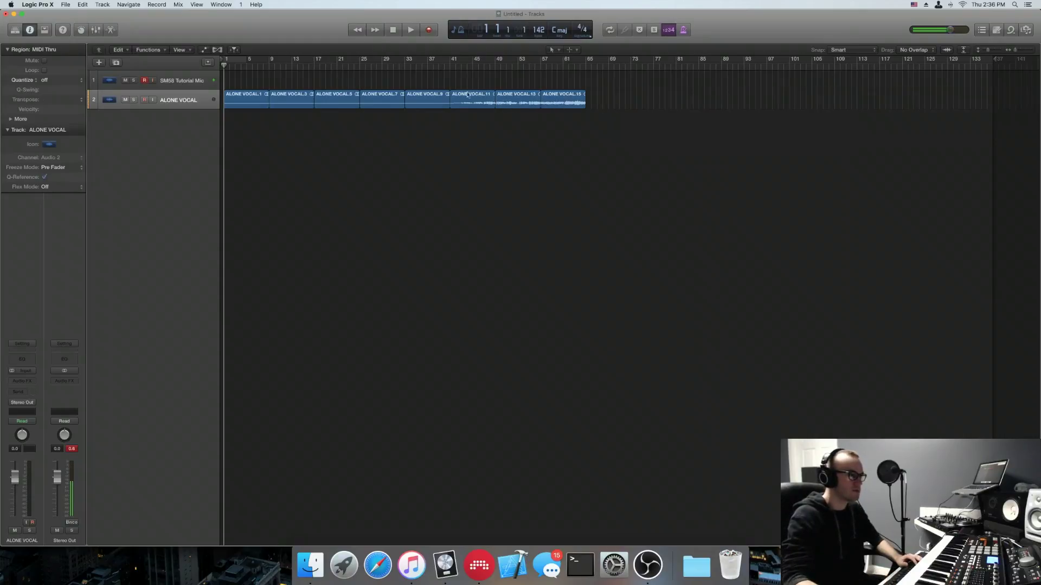
left_click_drag(431, 125, 241, 103)
key("Delete")
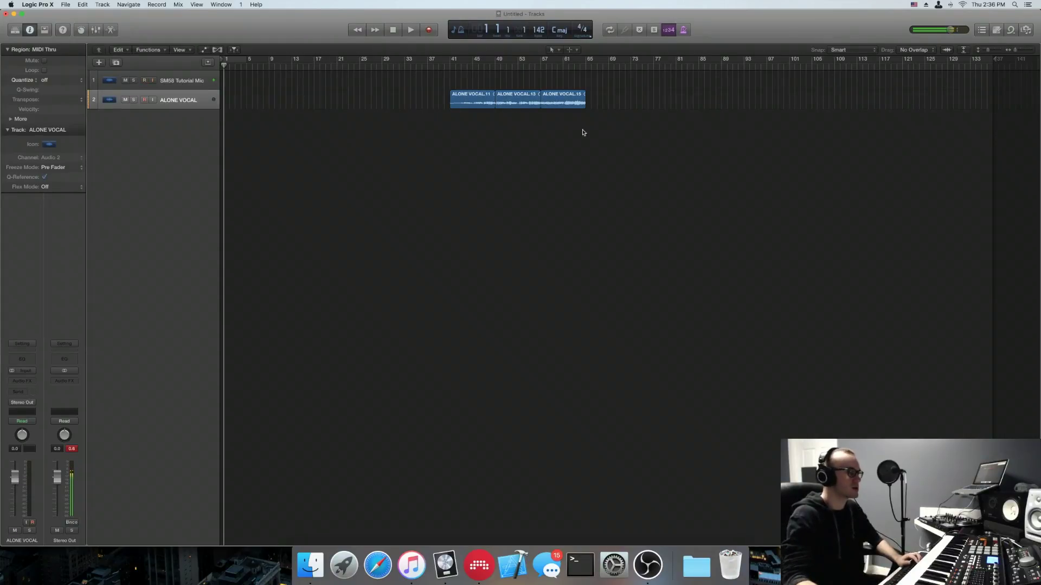
Step: Move ALONE VOCAL.11 to bar 5
left_click_drag(480, 109, 277, 110)
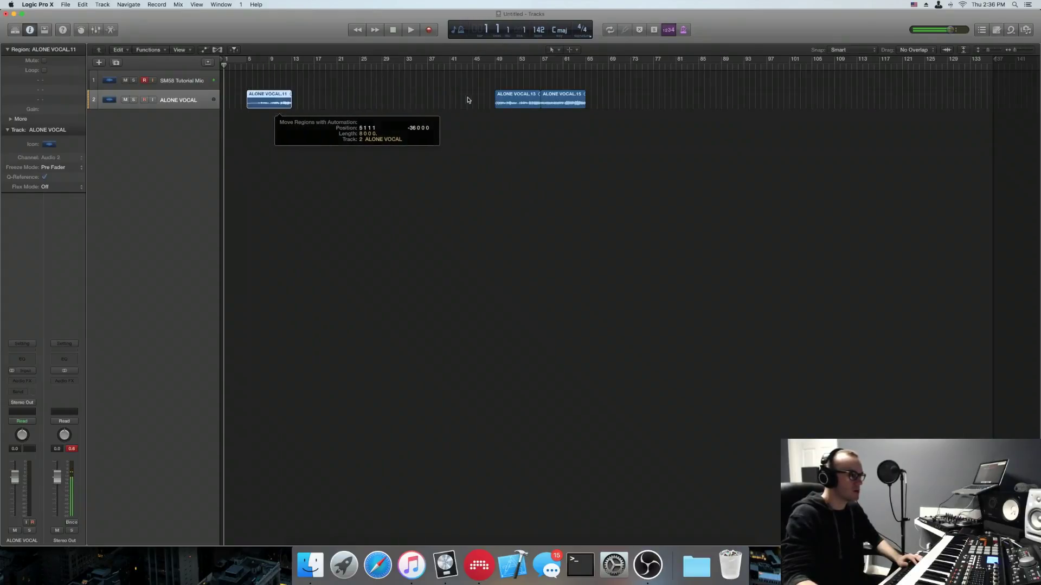
left_click_drag(510, 103, 409, 104)
double_click(538, 33)
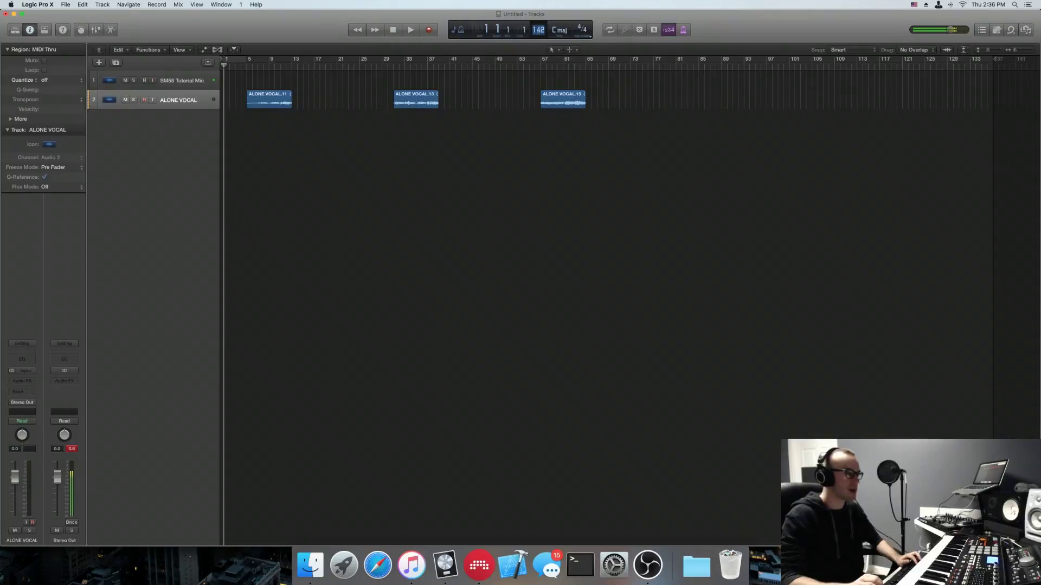
Step: Set the tempo back to 120 and move the first vocal piece to bar 1
type("120")
key("Return")
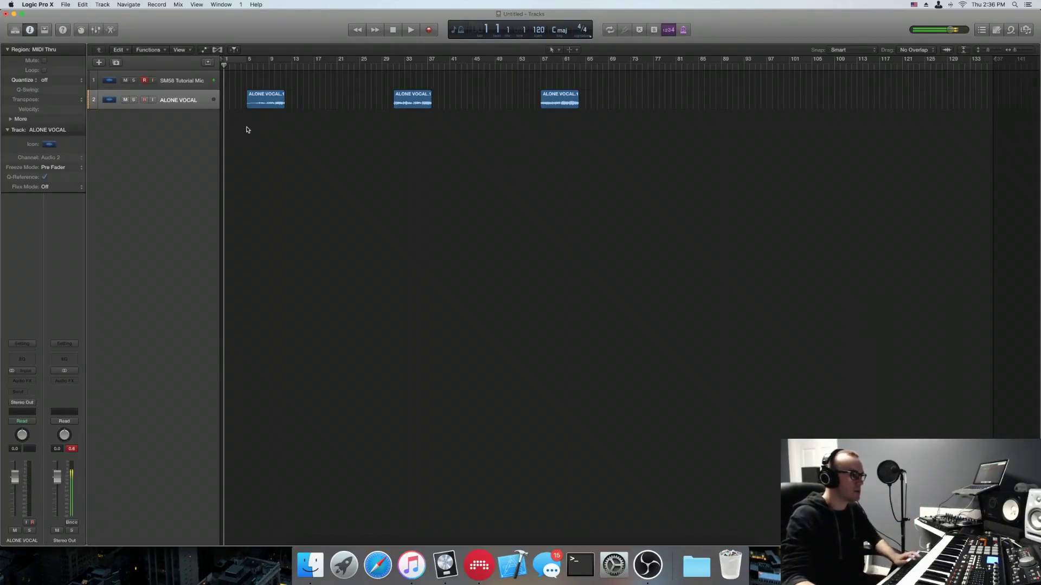
left_click_drag(265, 106, 244, 107)
left_click(273, 124)
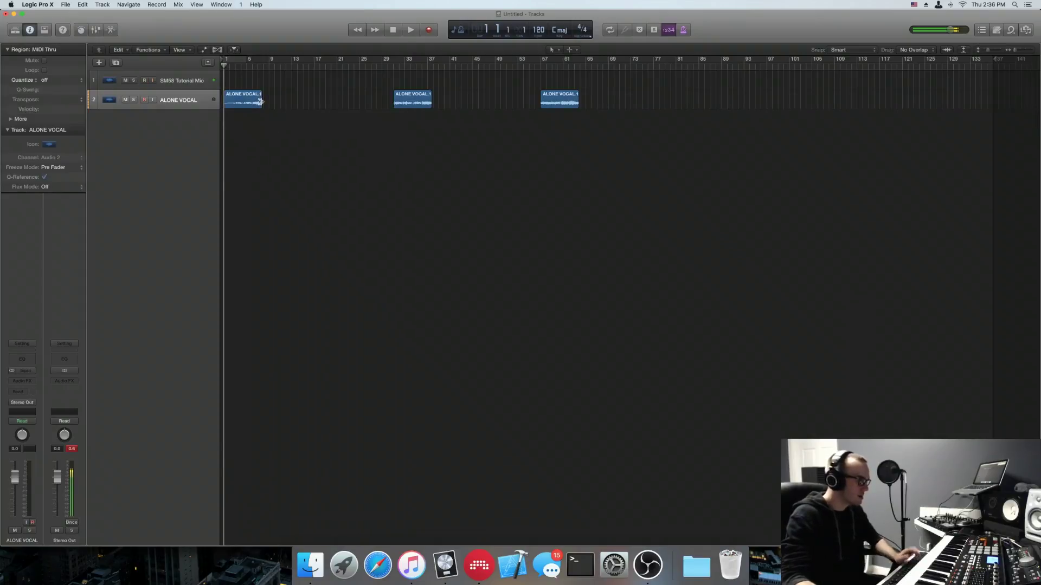
Step: Stretch the vocal pieces to eight bars and line all three up back to back
left_click_drag(260, 101, 268, 101)
left_click_drag(423, 103, 309, 102)
left_click(311, 118)
left_click_drag(544, 104, 336, 104)
left_click(312, 110)
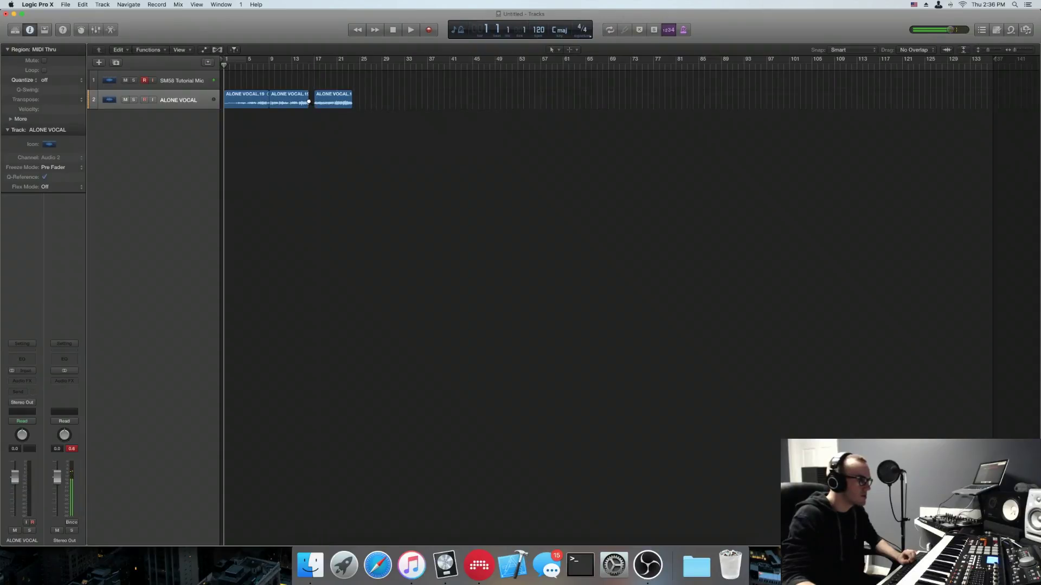
key("super+z")
key("super+z")
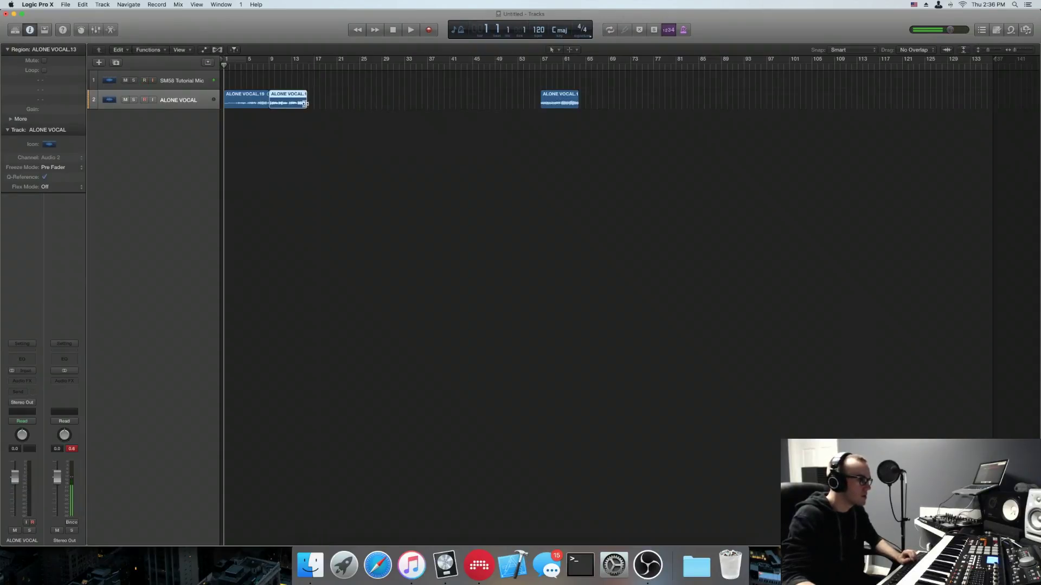
left_click_drag(306, 104, 314, 105)
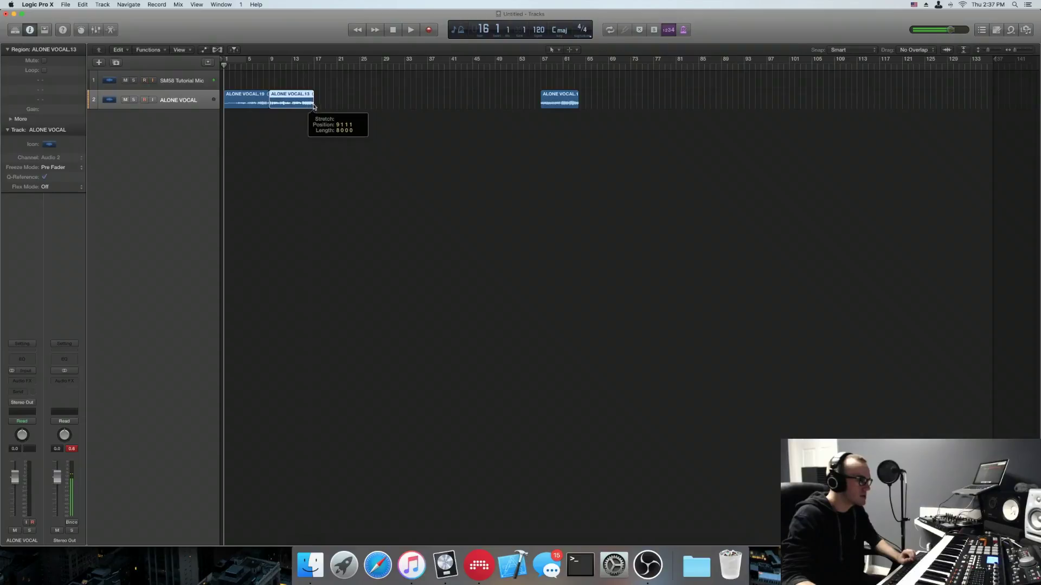
left_click_drag(557, 104, 394, 101)
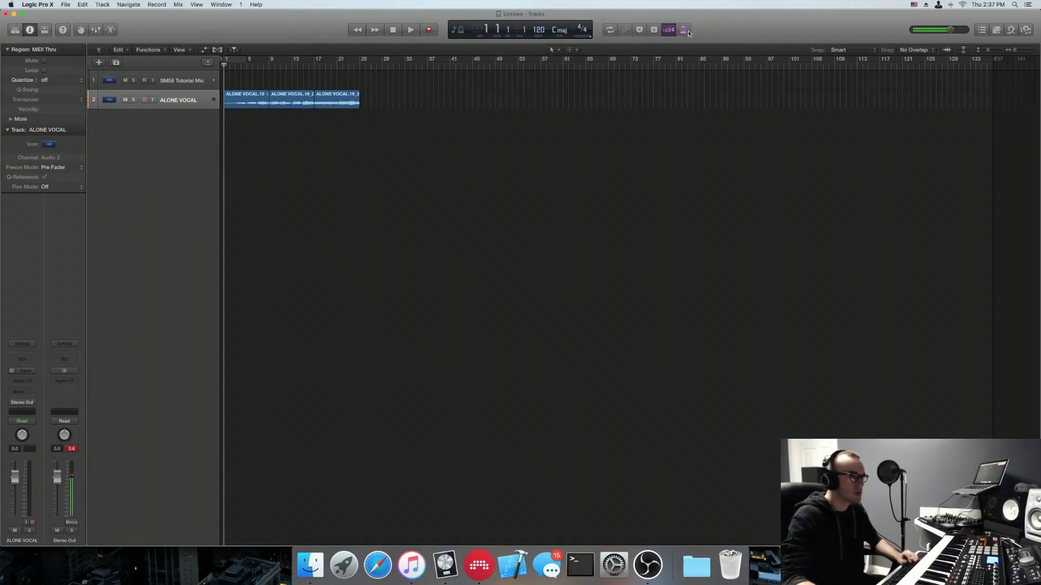
key("space")
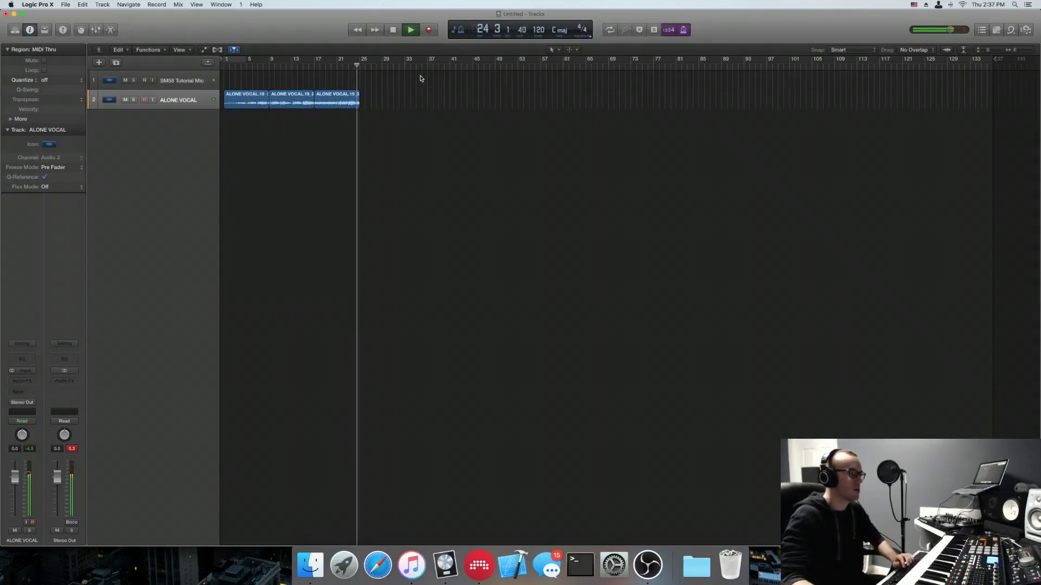
key("space")
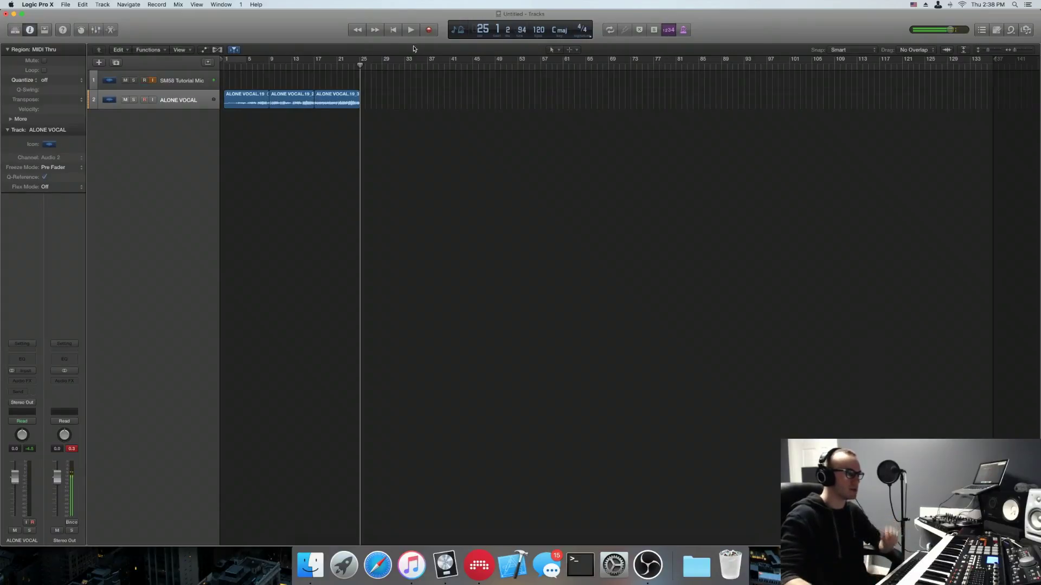
left_click(330, 102)
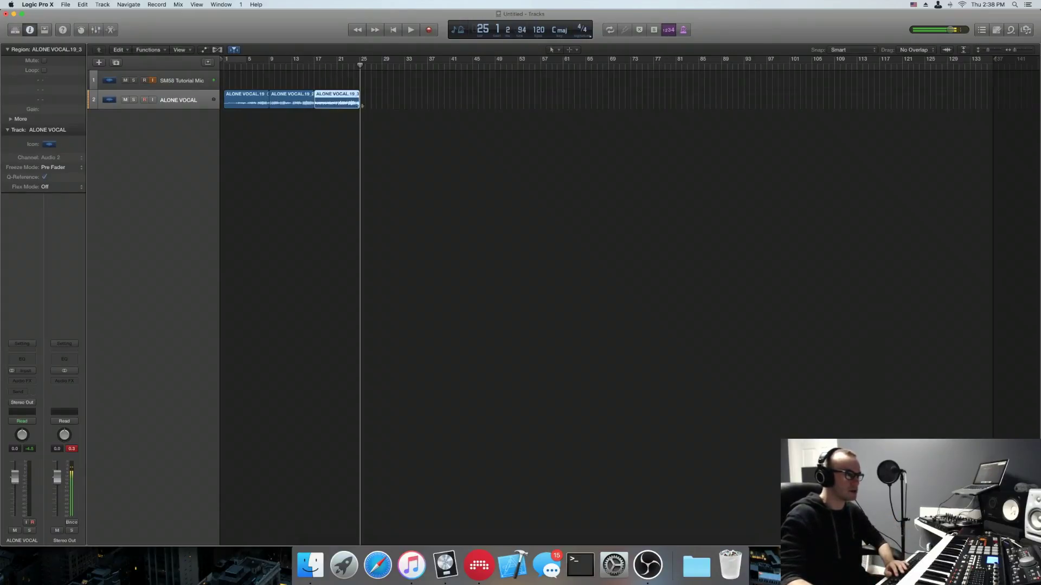
left_click(448, 208)
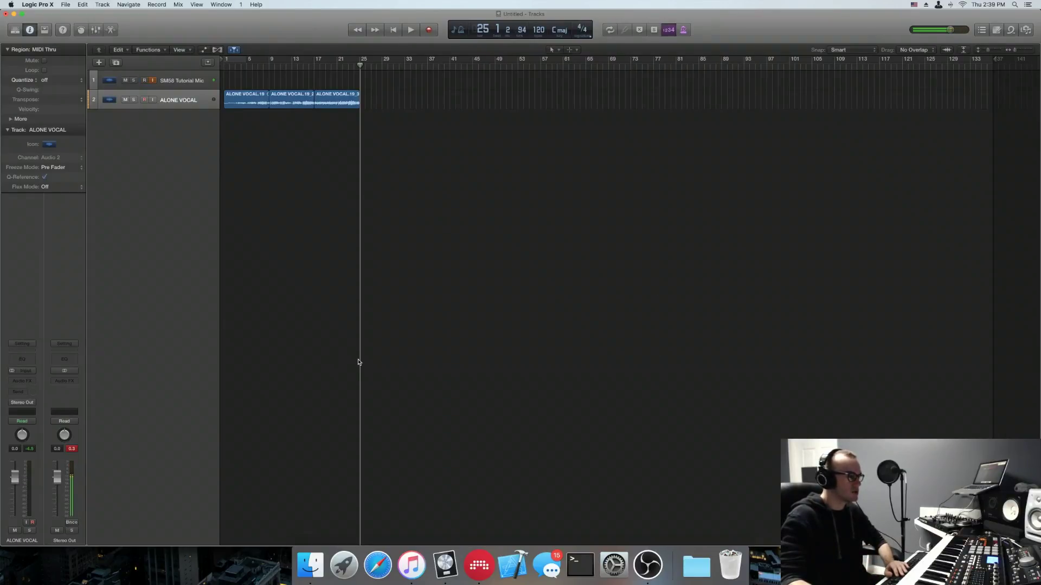
Step: In Bitwig, move the play position to bar 21 and set the tempo to 142
left_click(478, 565)
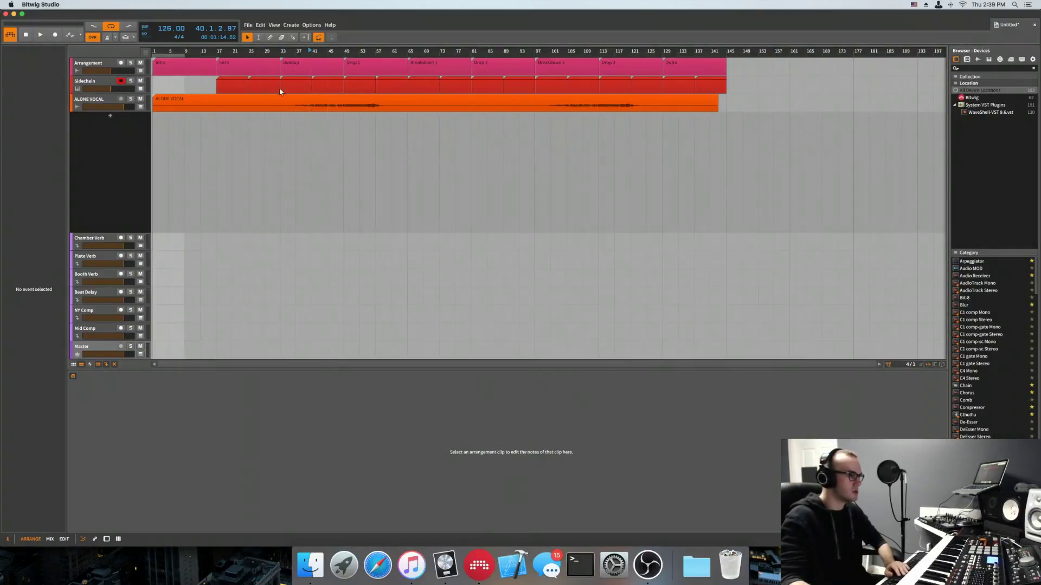
left_click(232, 168)
double_click(166, 29)
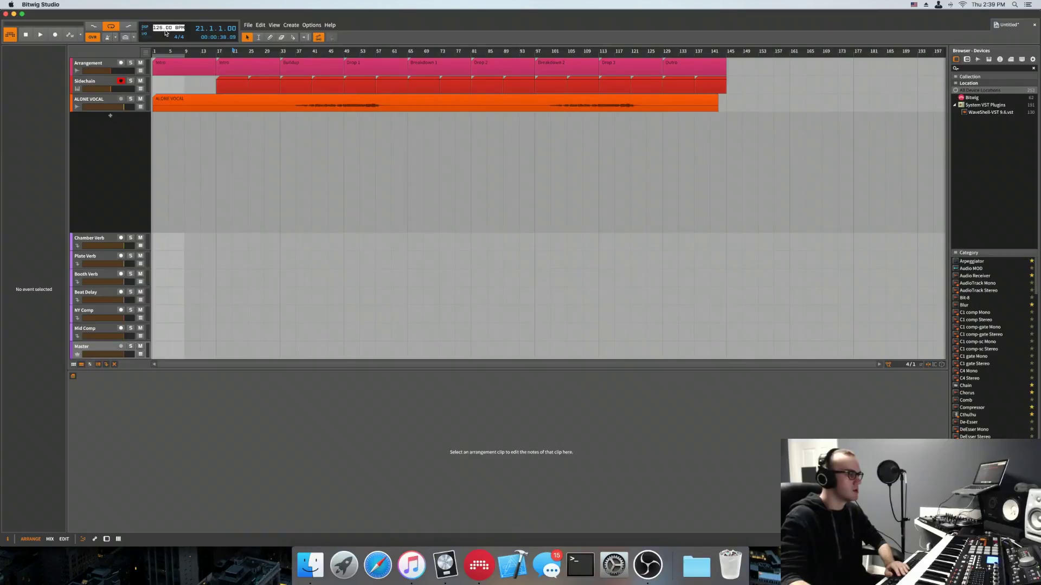
type("142")
key("Return")
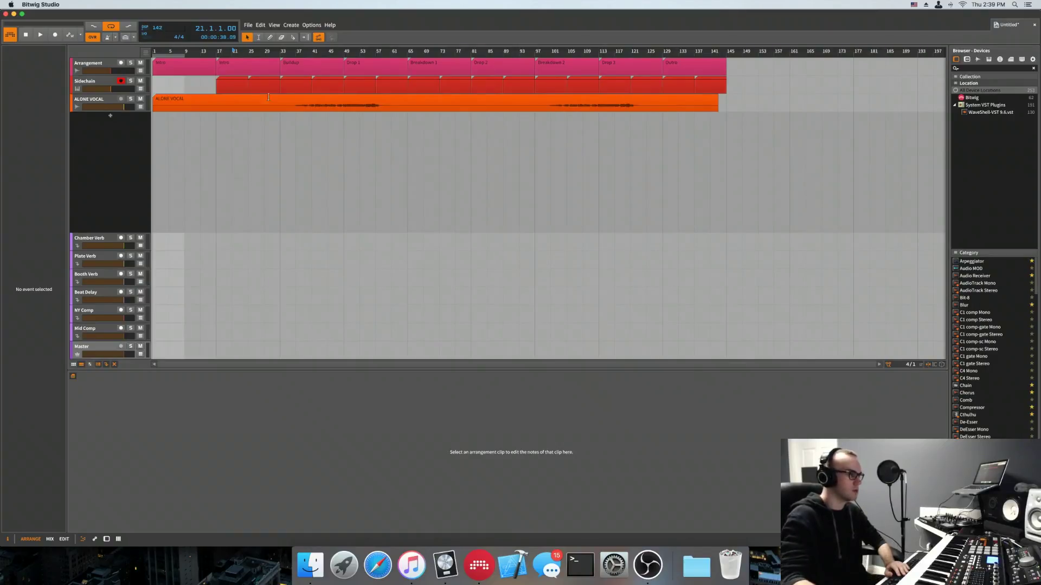
Step: Cut the vocal clip at bars 17, 33, 49 and 65, then undo those cuts
key("5")
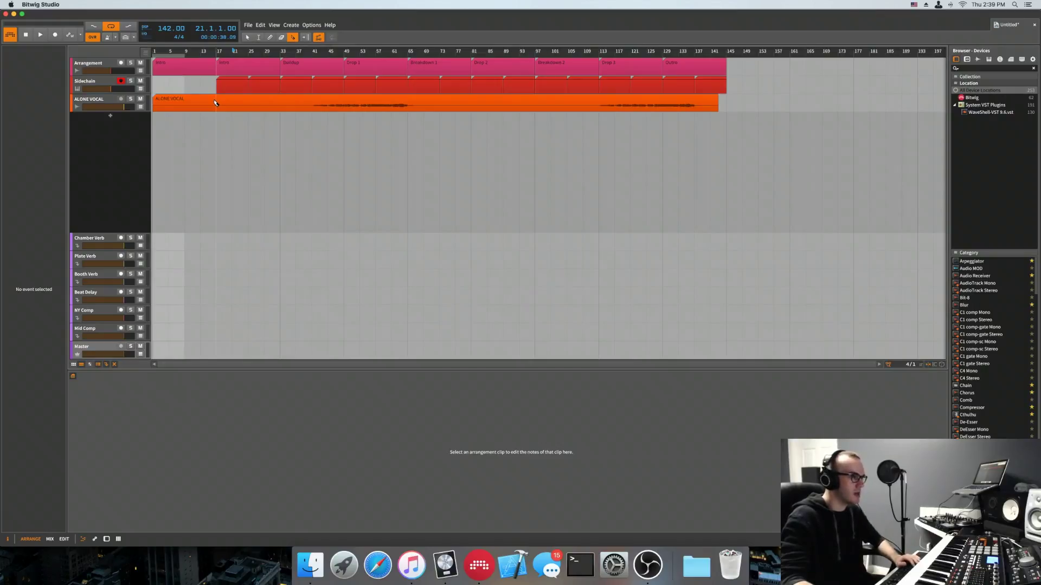
left_click(215, 103)
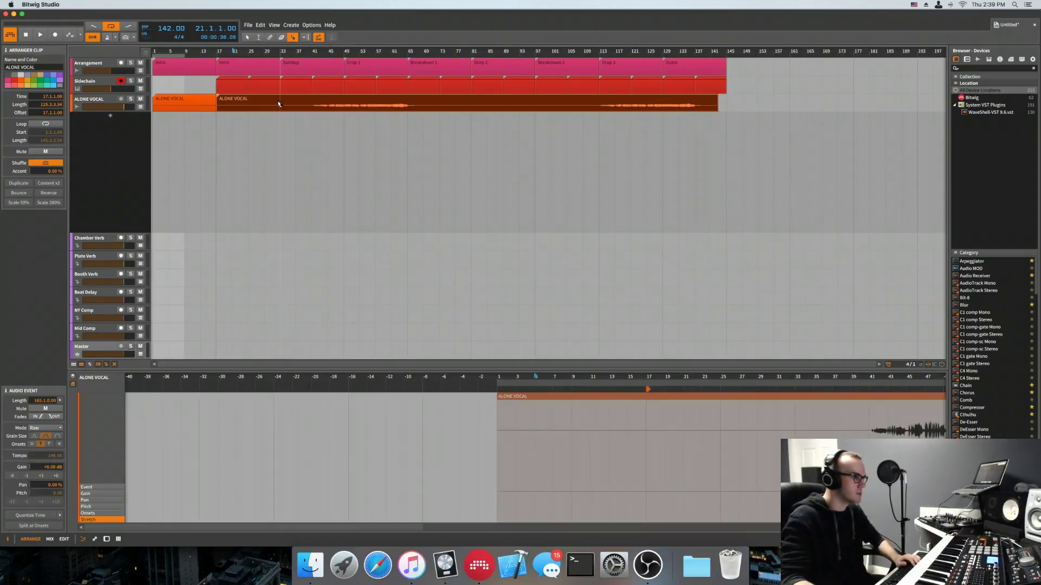
left_click(280, 104)
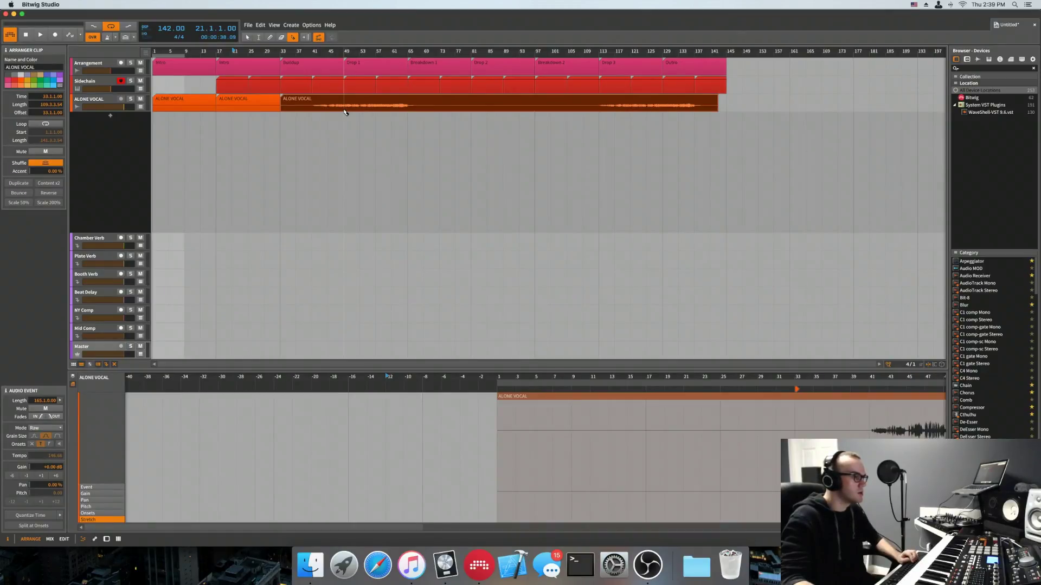
left_click(344, 110)
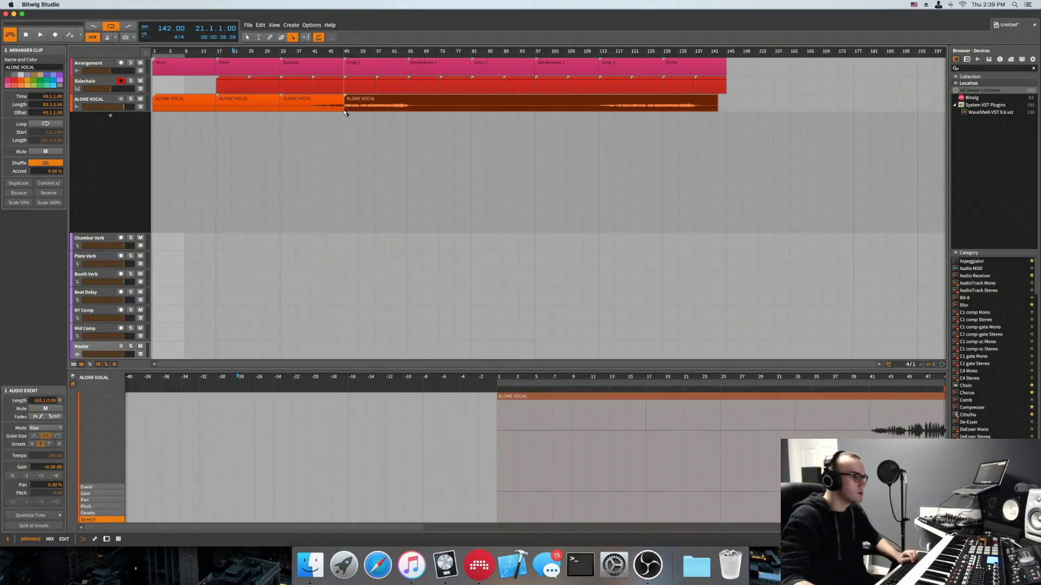
left_click(409, 106)
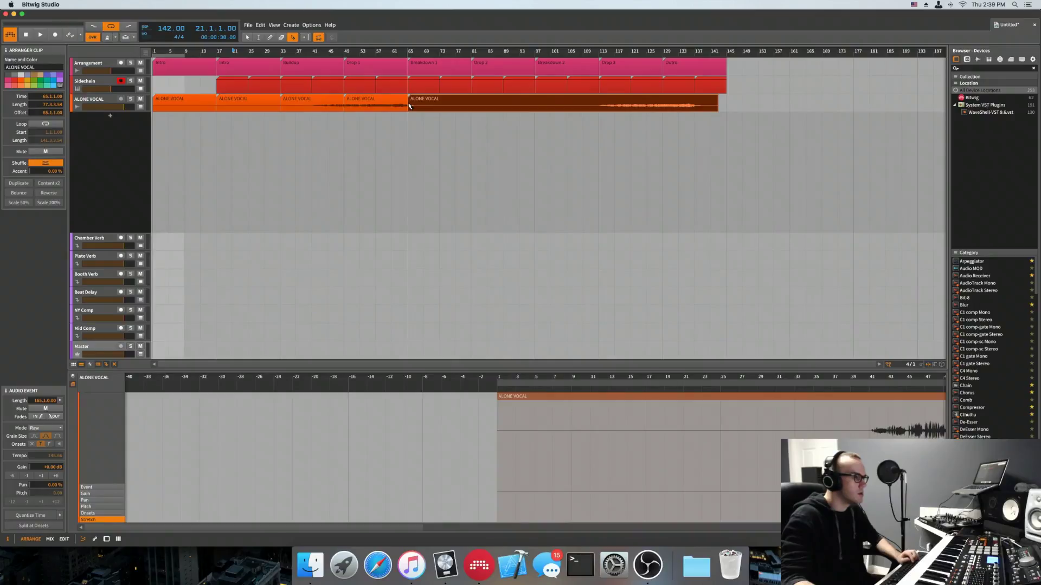
key("super+z")
key("super+z")
key("super+z")
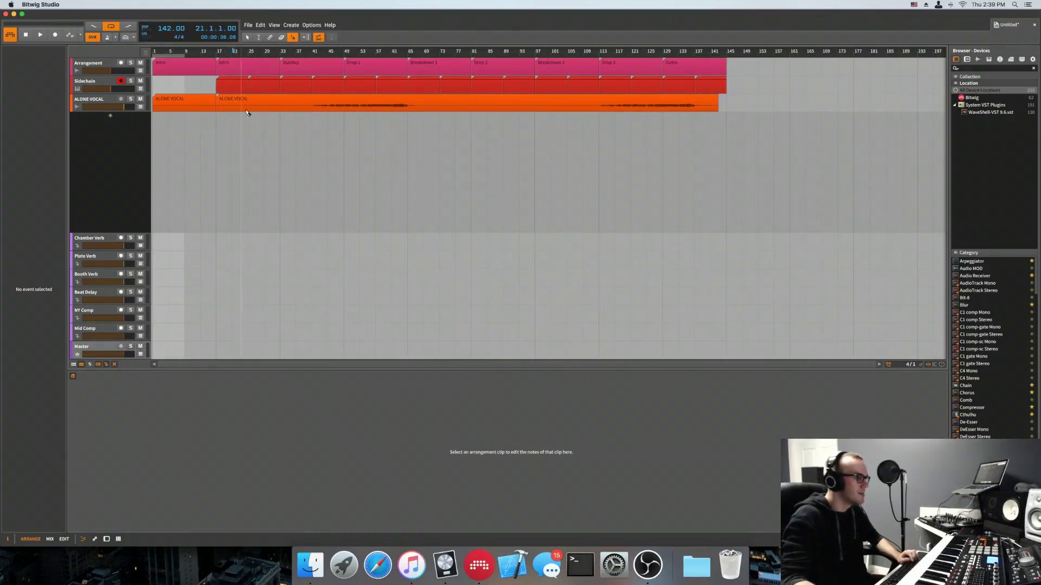
Step: Cut the vocal clip at bars 25, 33, 41, 49, 57 and 65
left_click(250, 109)
left_click(282, 109)
left_click(313, 110)
left_click(345, 110)
left_click(376, 109)
left_click(410, 110)
Step: Delete the vocal pieces at bars 1–17, 17, 25, 33 and from 65 onward
key("1")
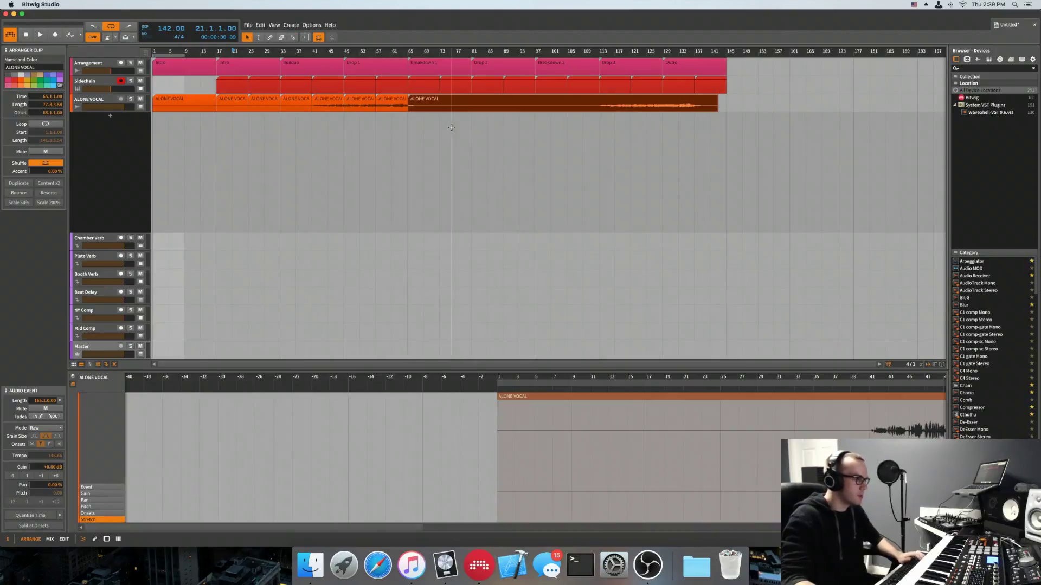
left_click(468, 113)
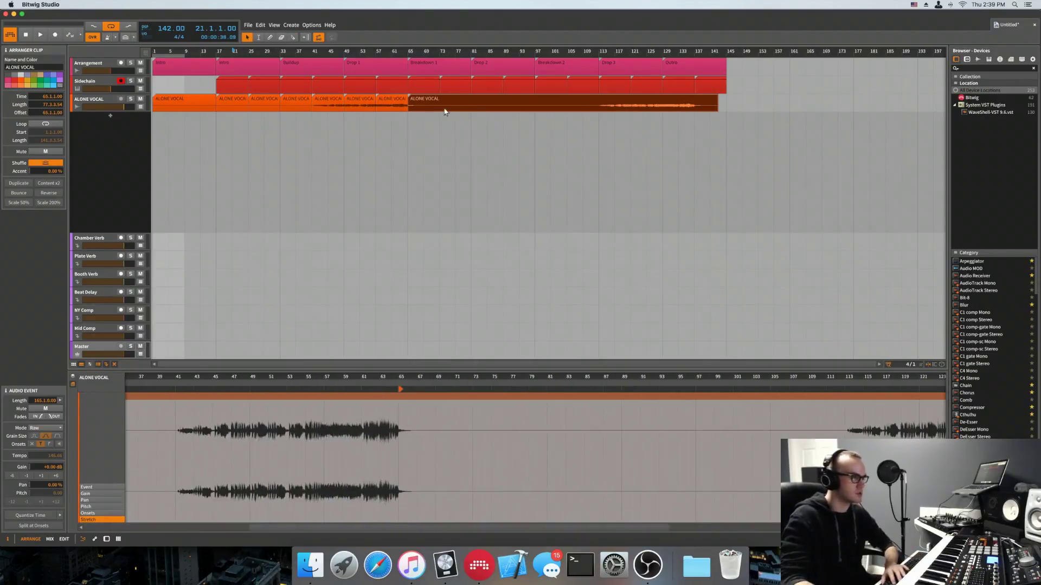
key("BackSpace")
left_click(303, 108)
key("BackSpace")
left_click(266, 106)
key("BackSpace")
left_click(233, 106)
key("BackSpace")
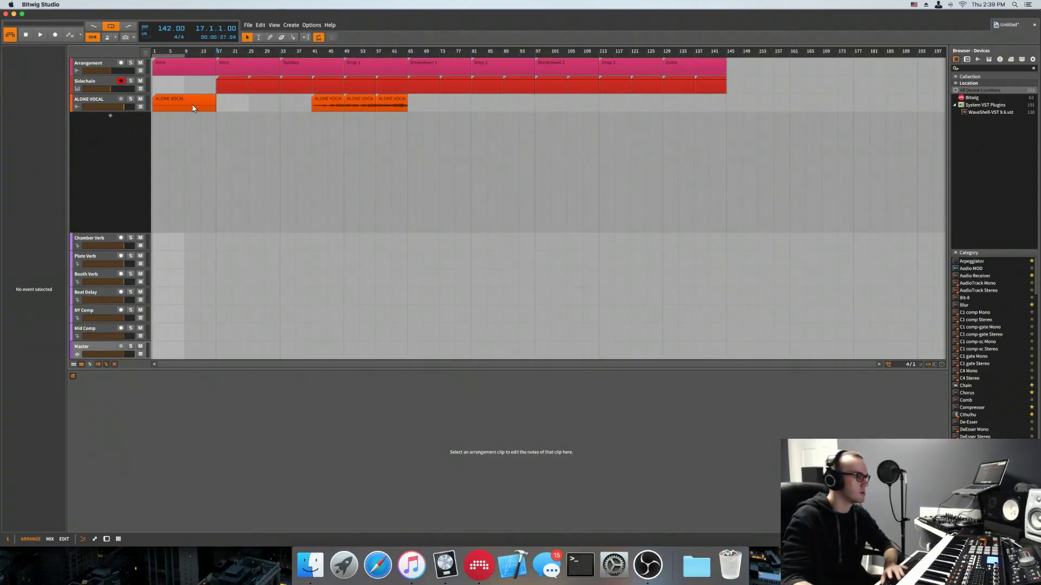
left_click(193, 108)
key("BackSpace")
Step: Check the three remaining pieces at bars 41, 49 and 57, then clear the selection
left_click(328, 105)
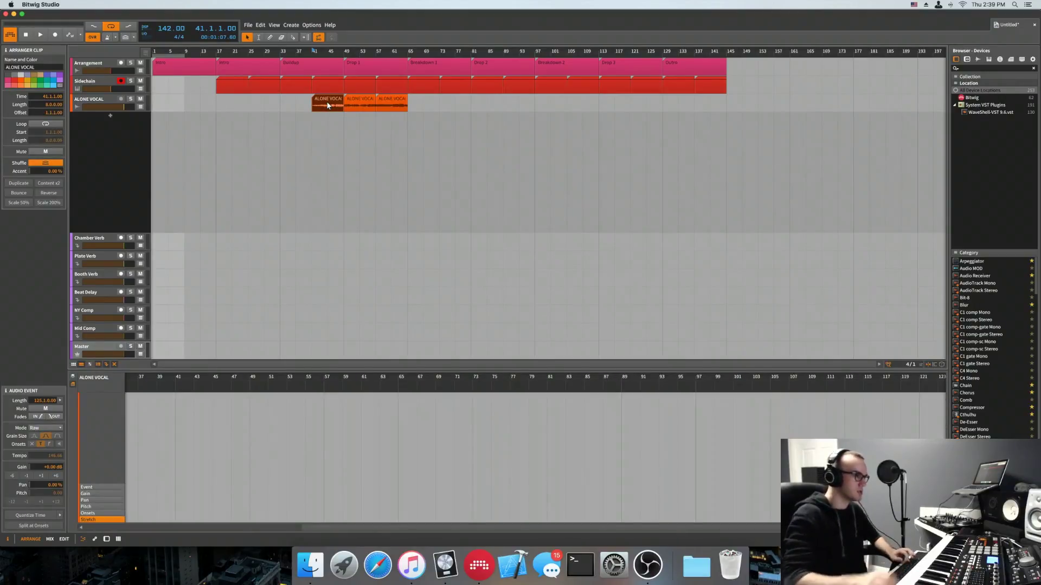
left_click(371, 106)
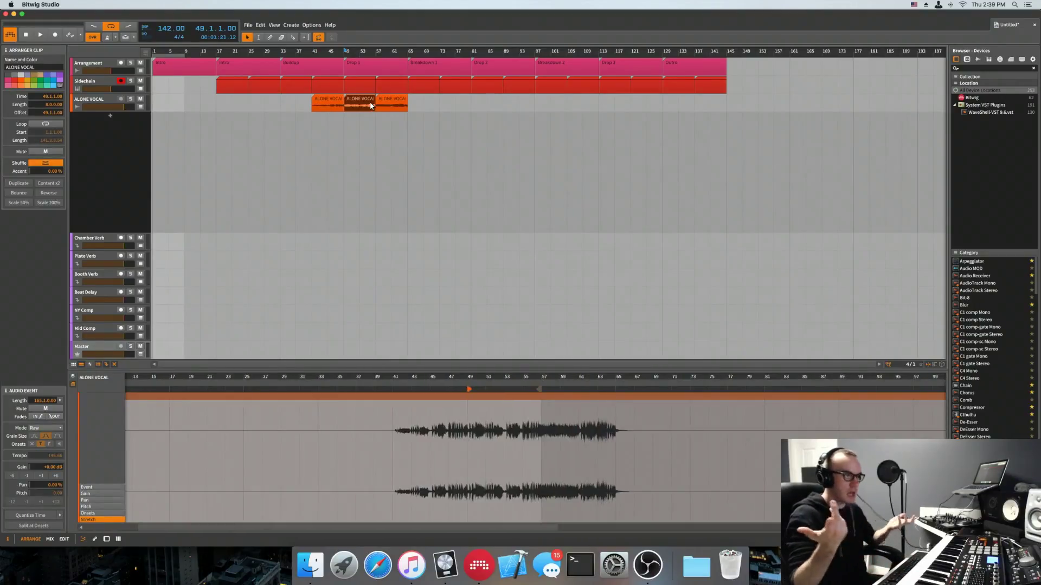
left_click(396, 107)
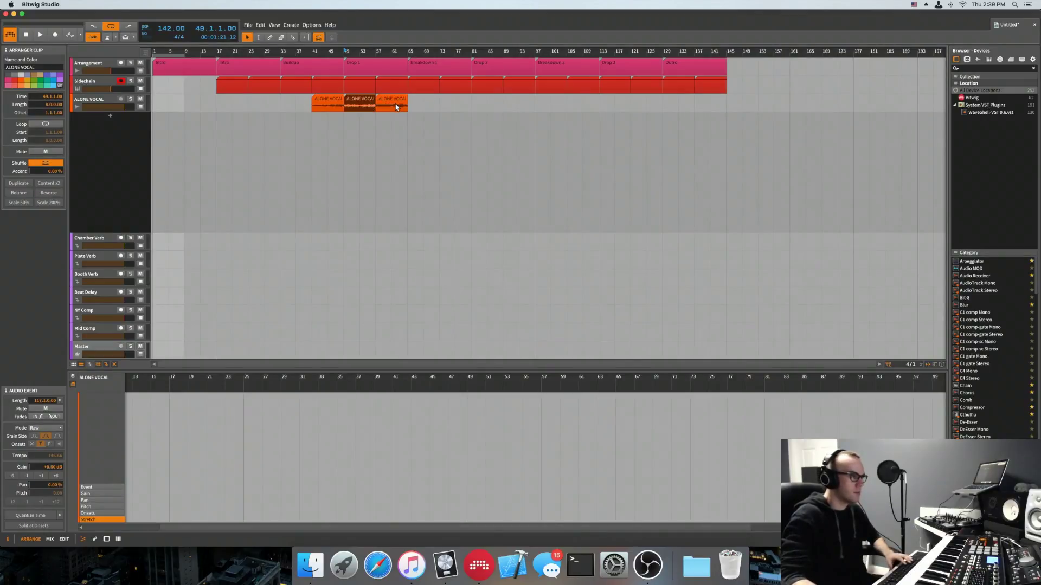
left_click(396, 107)
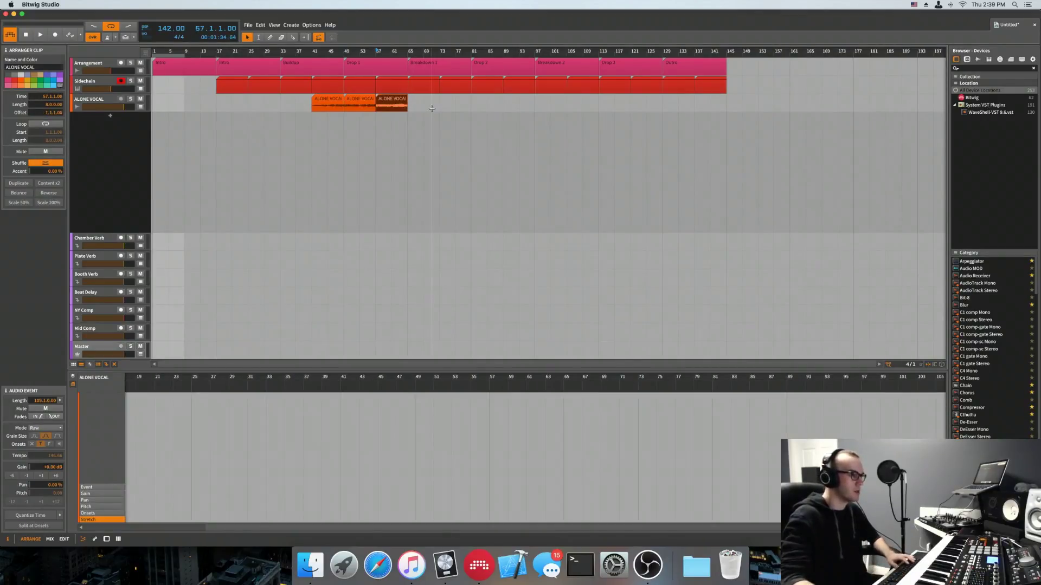
left_click(431, 109)
Step: Lower the project tempo from 142 in the transport tempo field
left_click(164, 28)
type("1")
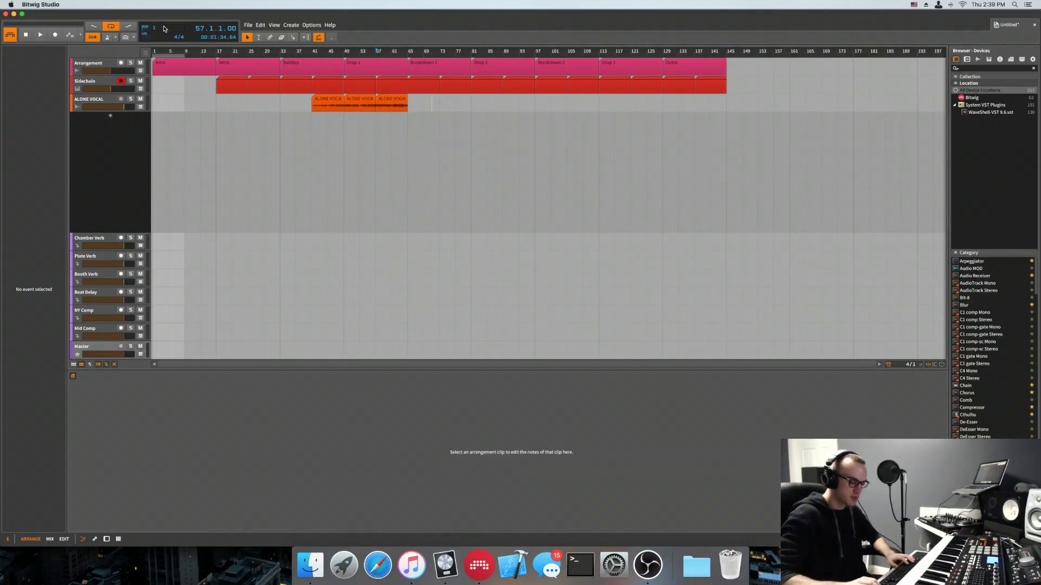
key("Return")
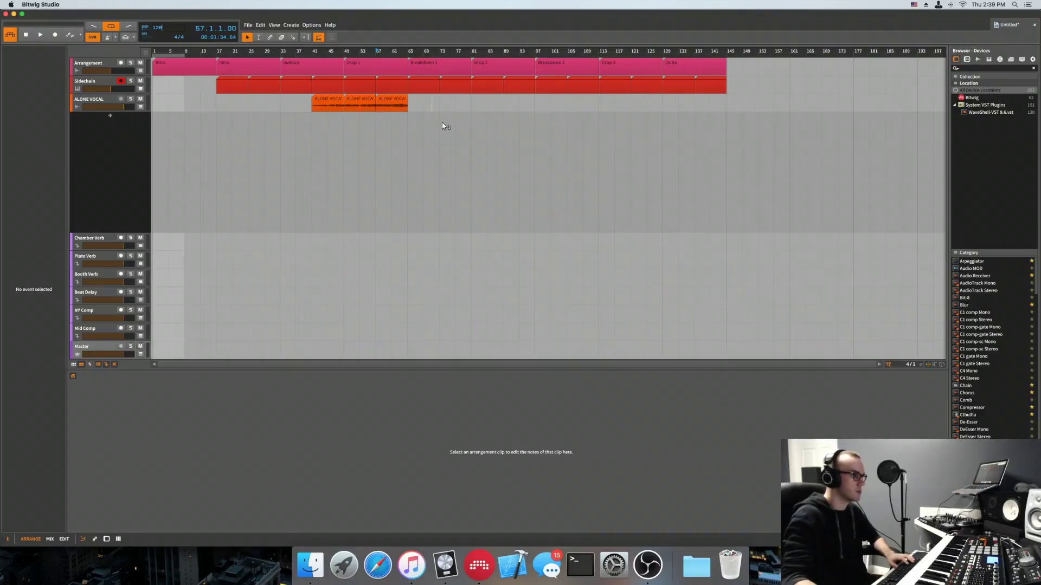
Step: Set the bar-41 vocal piece's event to Stretch HD and trim it to end at bar 9
left_click(328, 104)
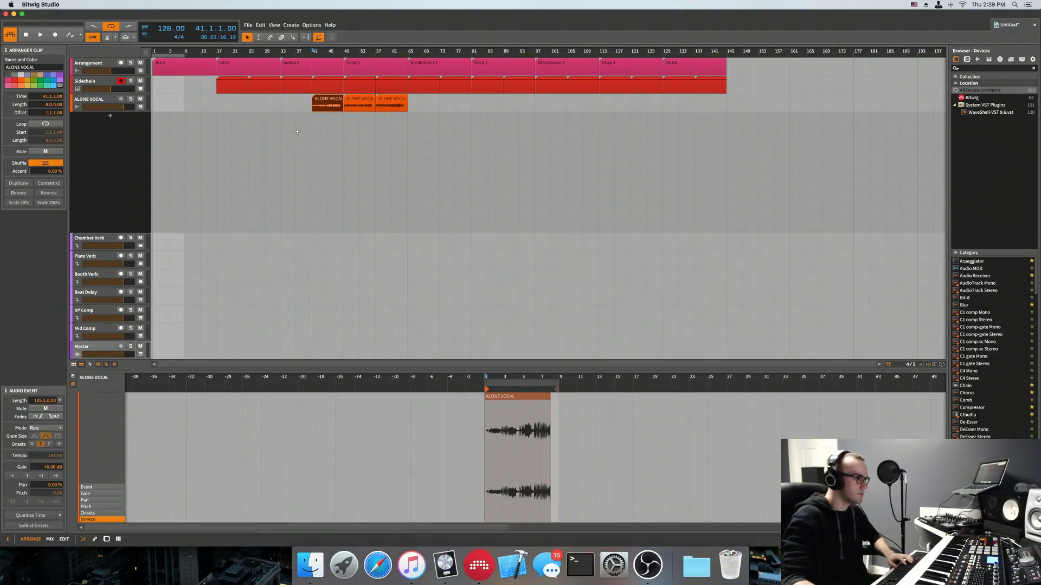
left_click(46, 428)
left_click(45, 448)
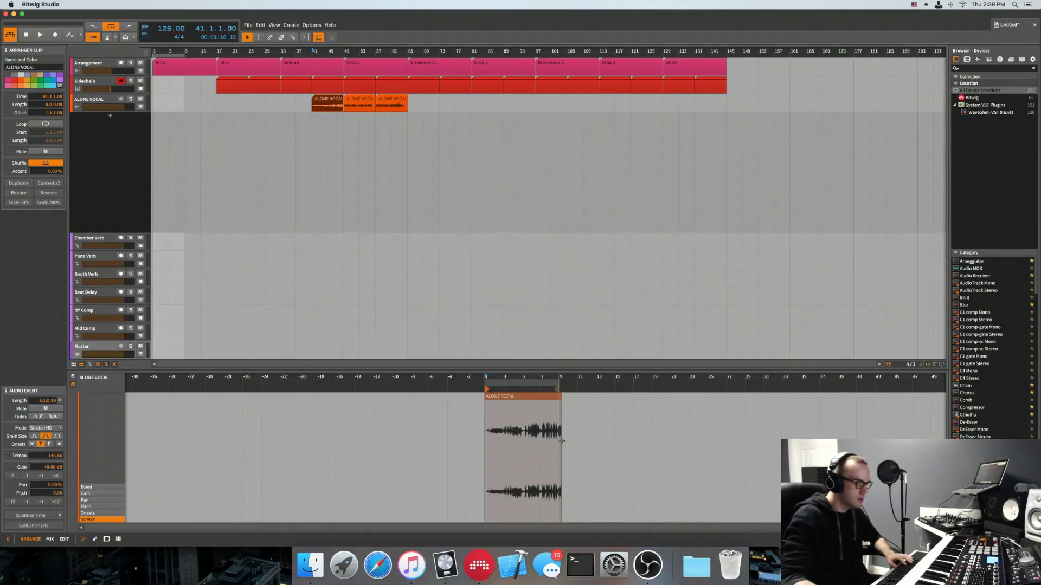
left_click_drag(557, 441, 559, 441)
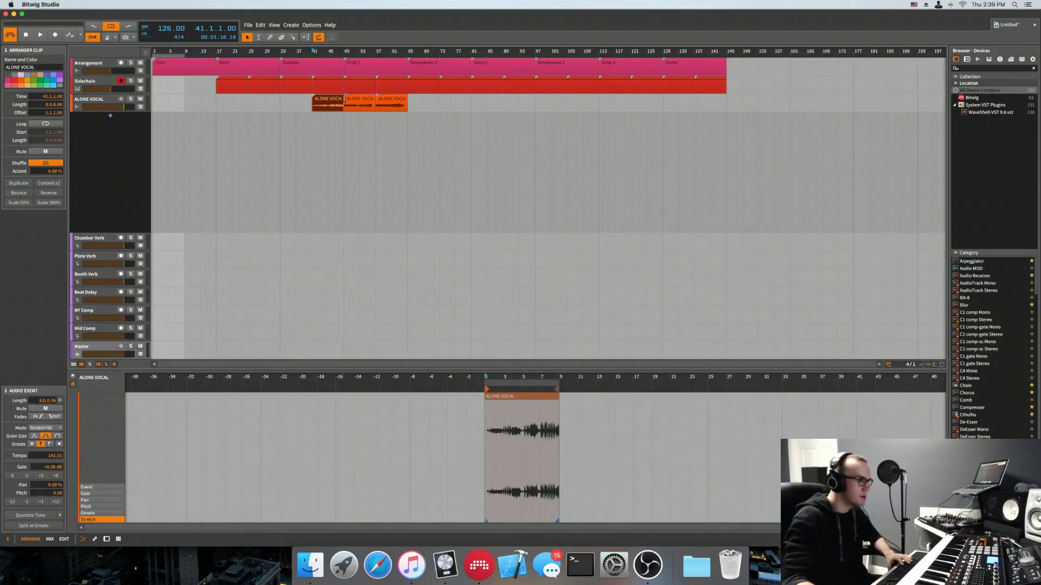
Step: Set the bar-49 vocal piece's event to Stretch HD and trim it to end at bar 9
left_click(355, 103)
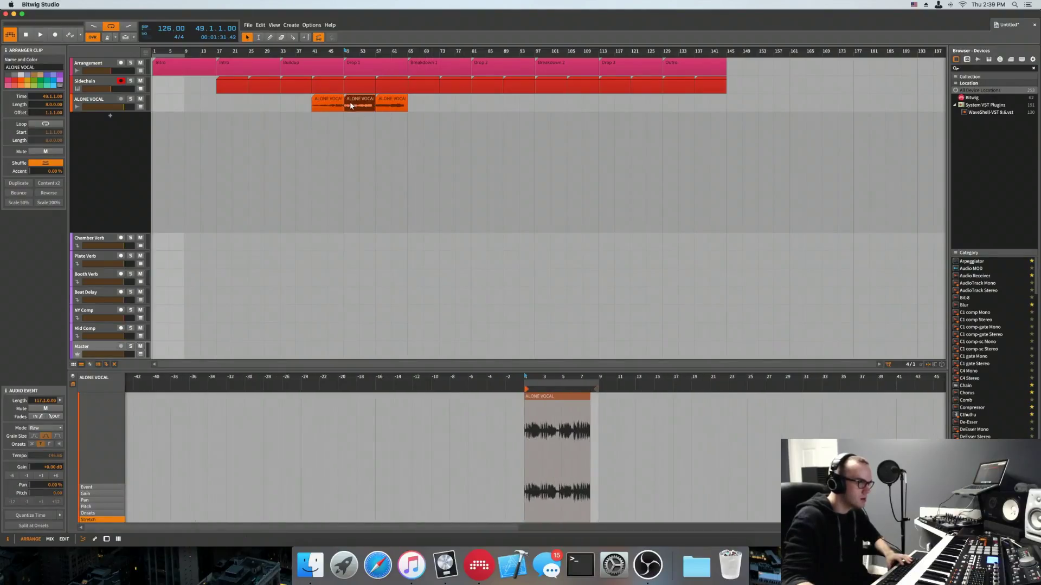
left_click(562, 402)
left_click(48, 389)
left_click(43, 409)
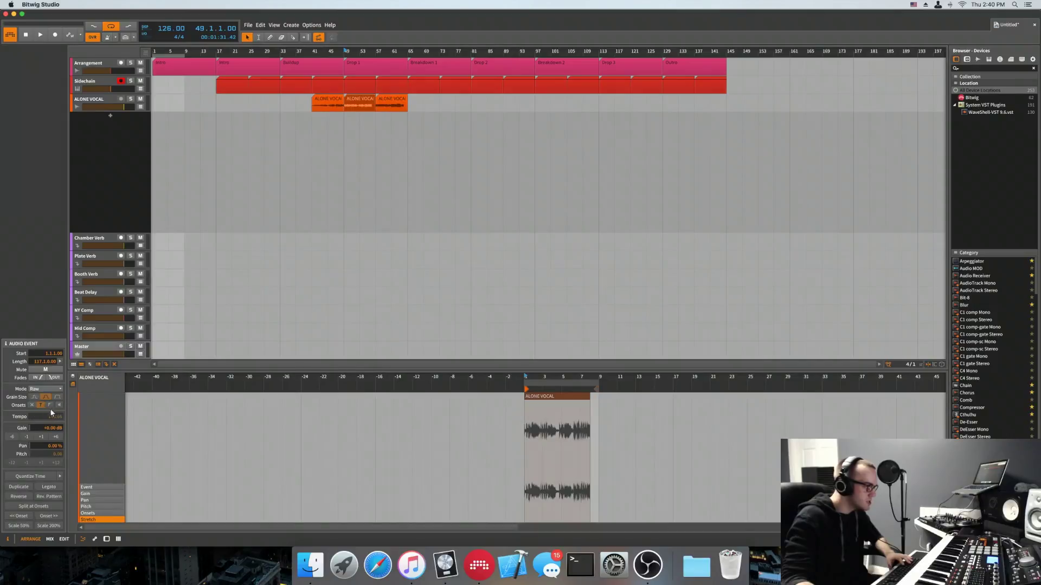
left_click_drag(599, 439, 597, 438)
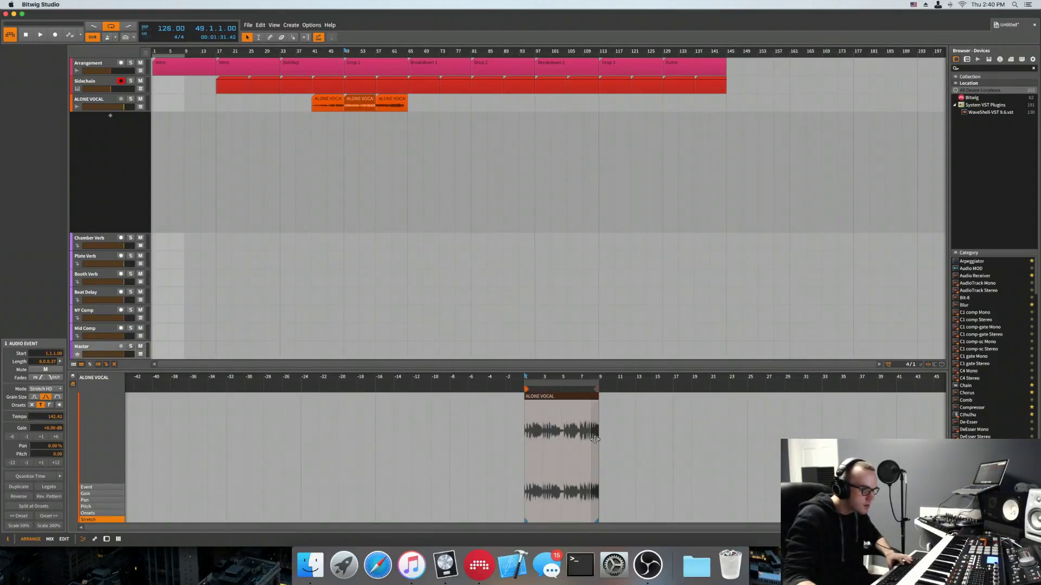
Step: Set the bar-57 vocal piece's event to Stretch HD and return the play position to bar 41
left_click(388, 105)
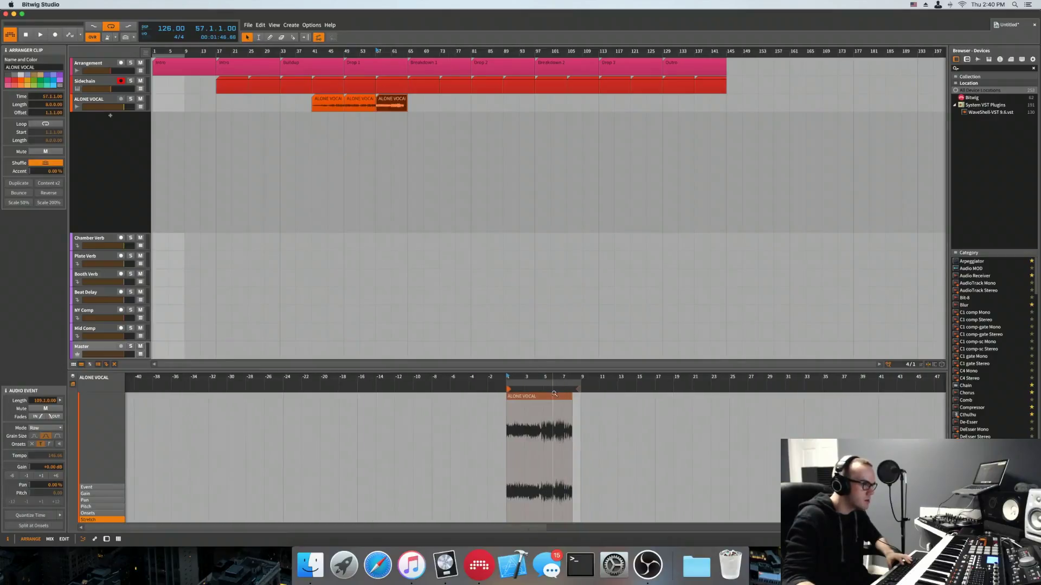
left_click(554, 398)
left_click(47, 388)
left_click(43, 407)
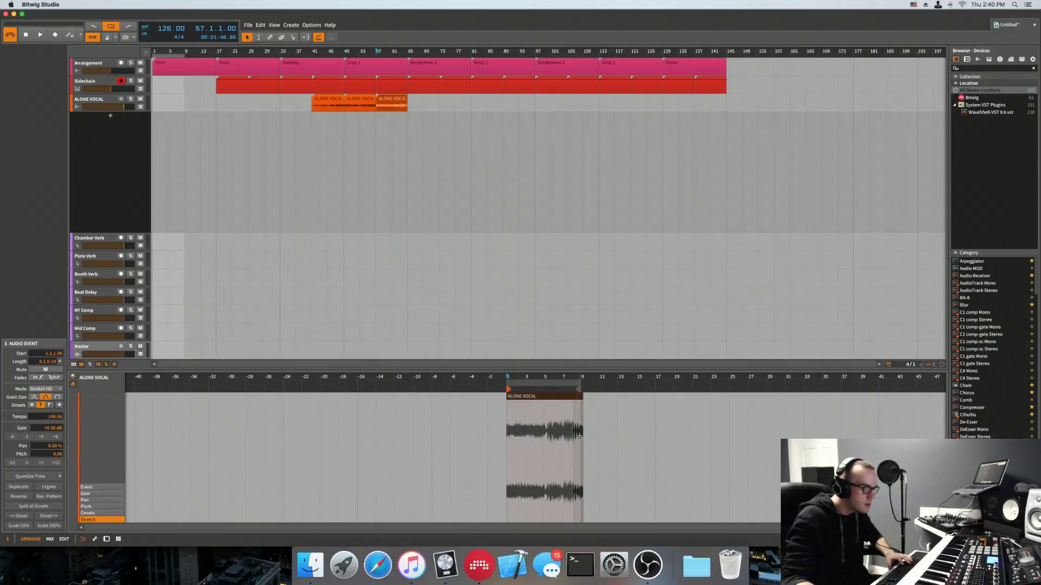
left_click(639, 429)
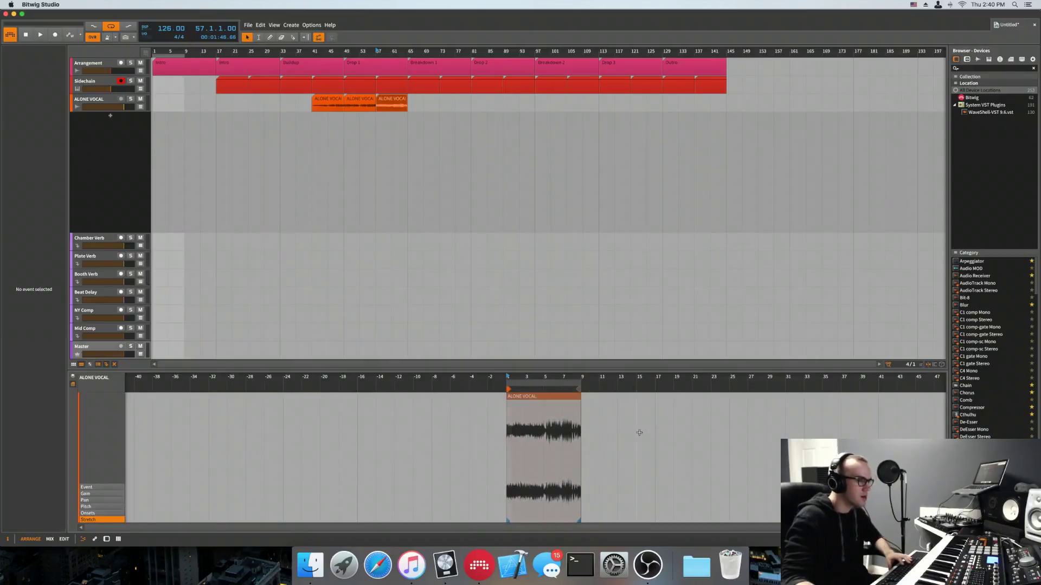
left_click(311, 51)
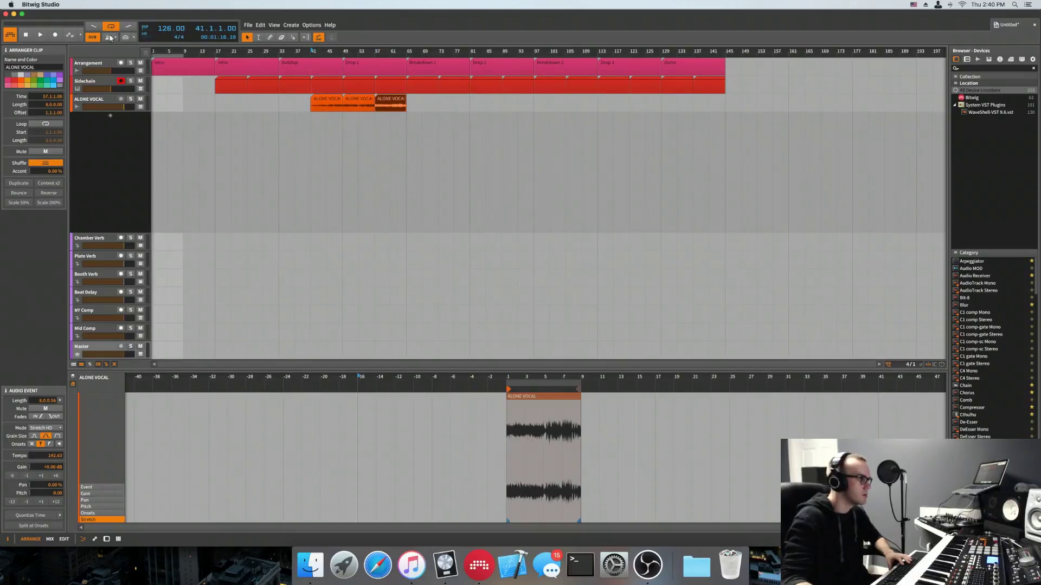
Step: Play the three stretched vocal clips from bar 41, stop, and move the playhead near bar 109
key("space")
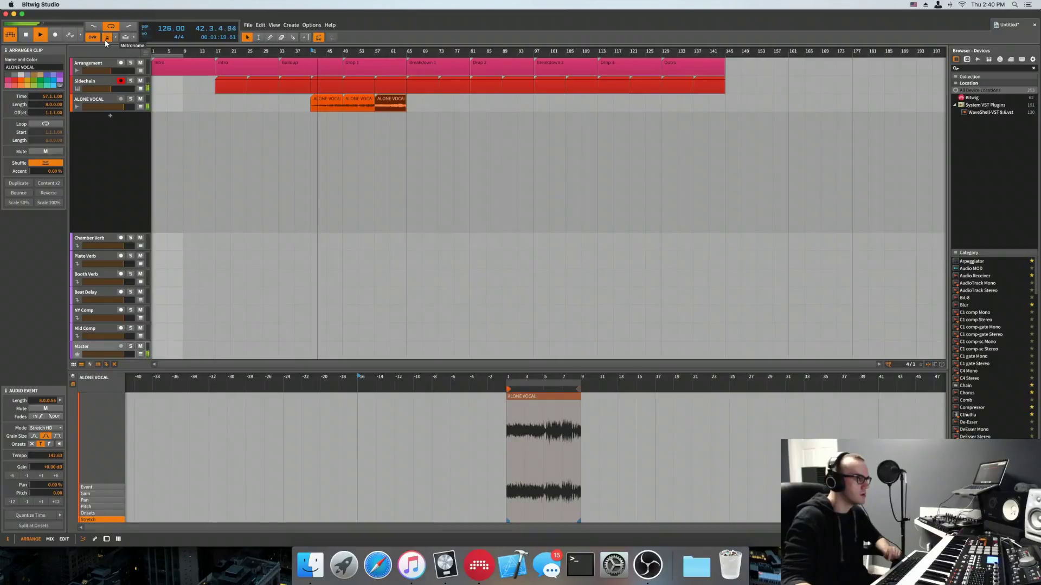
left_click(450, 189)
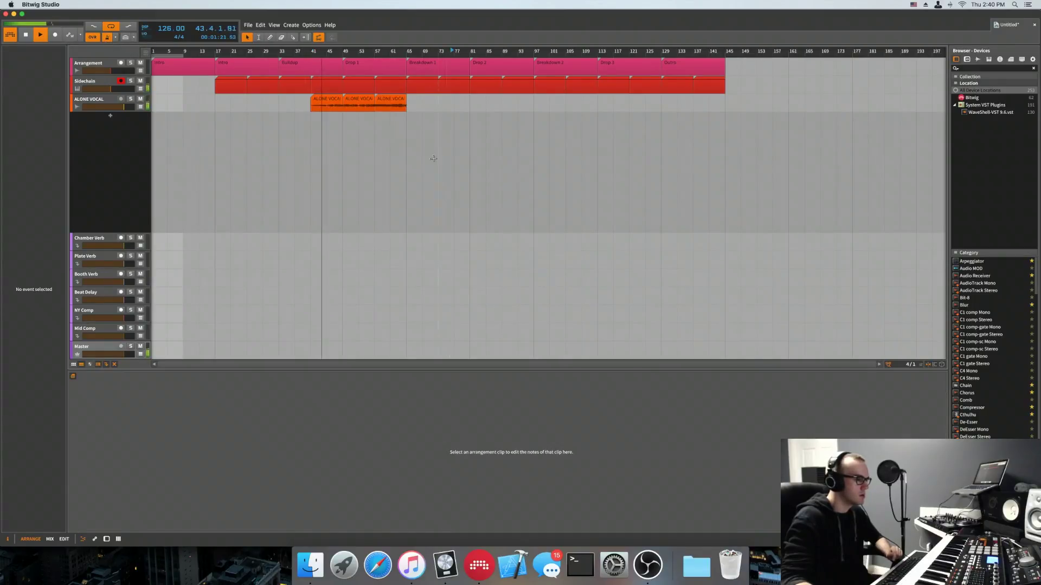
left_click(407, 104)
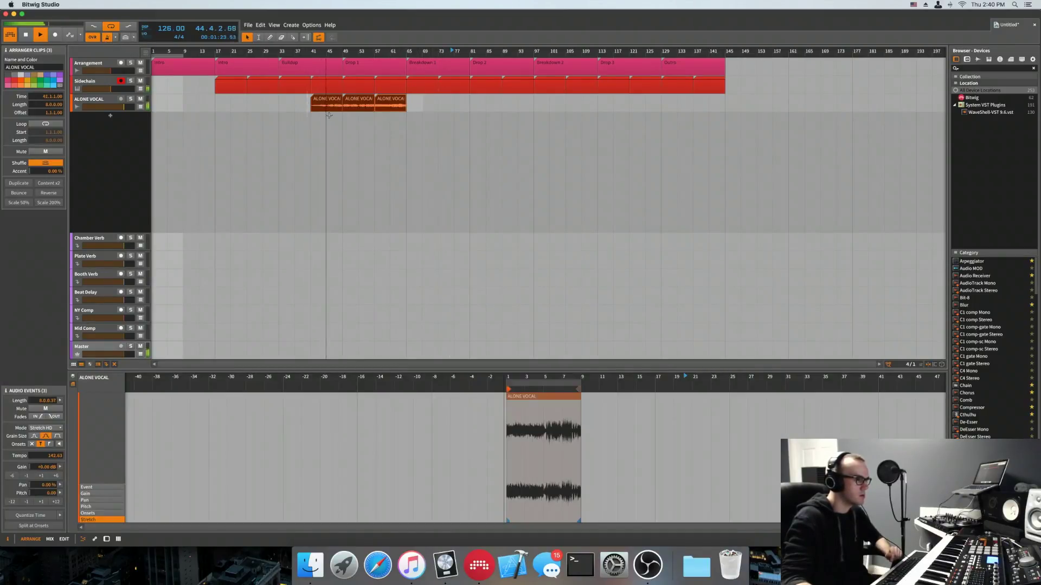
left_click(385, 152)
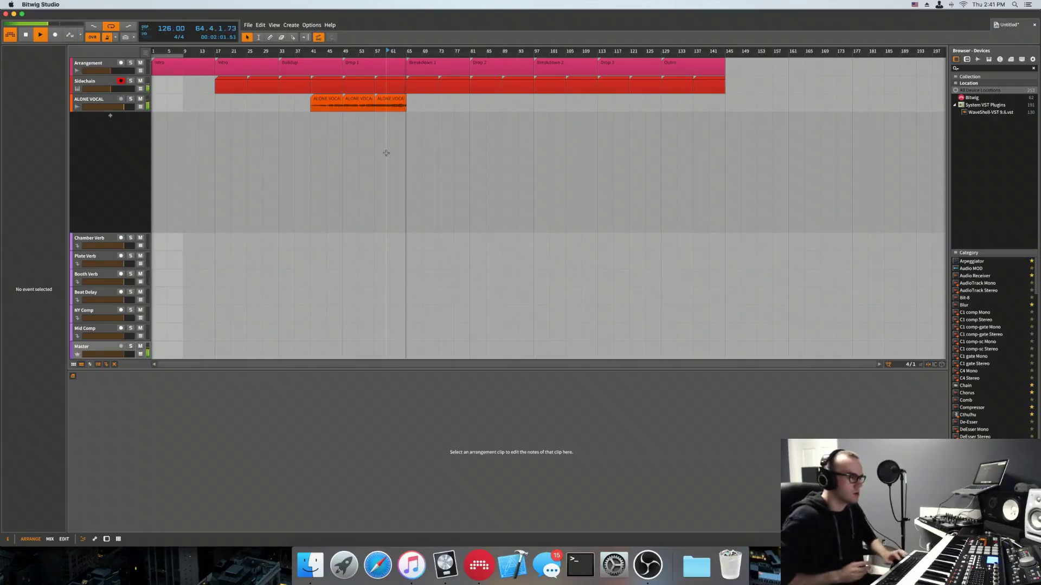
key("space")
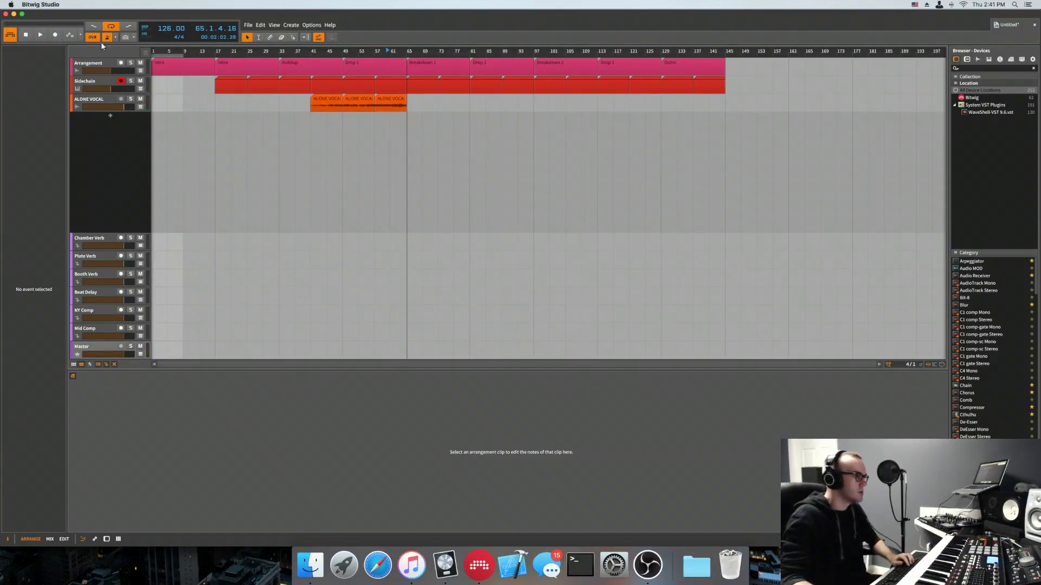
left_click(585, 187)
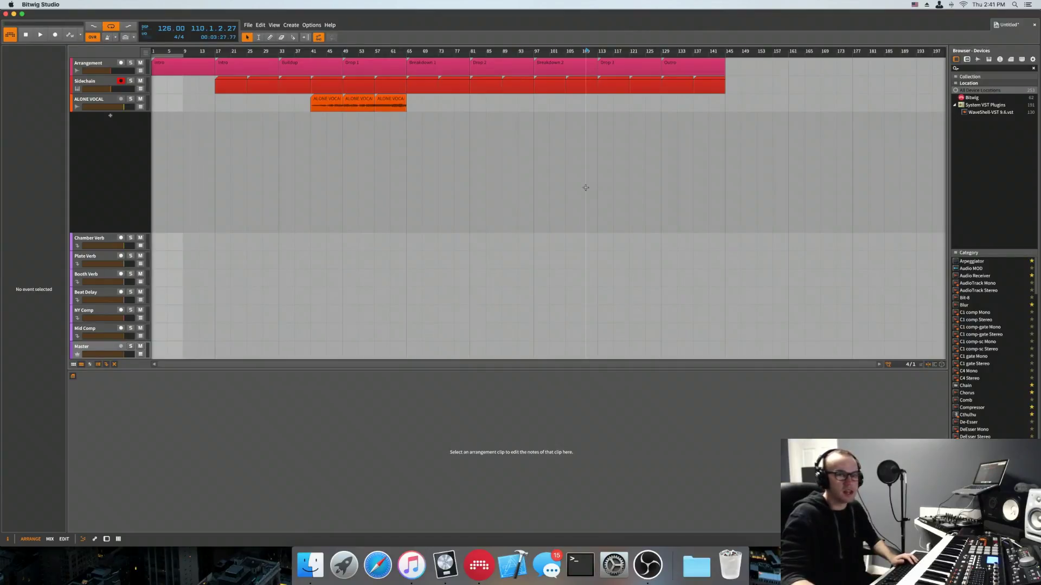
left_click(443, 566)
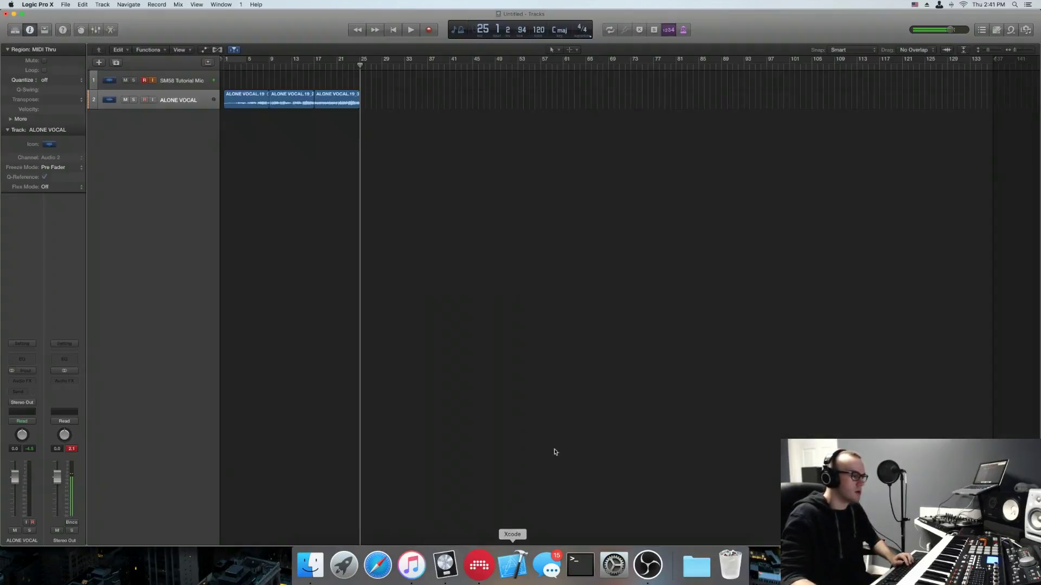